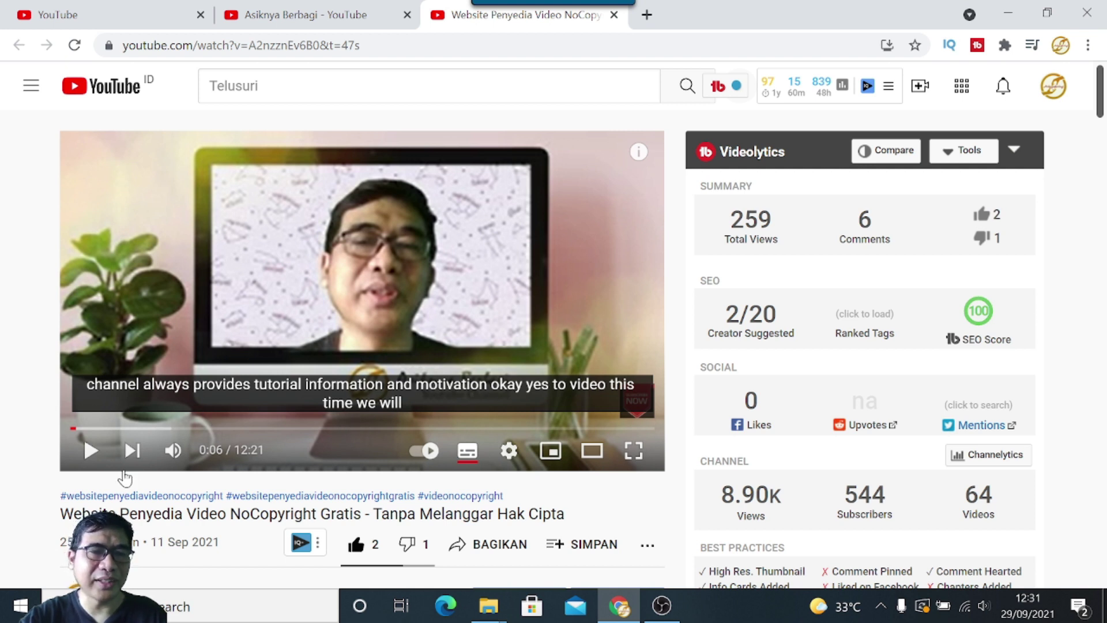
# Play the captioned video "Website Penyedia Video NoCopyright Gratis" for a few seconds and pause it
pyautogui.click(91, 452)
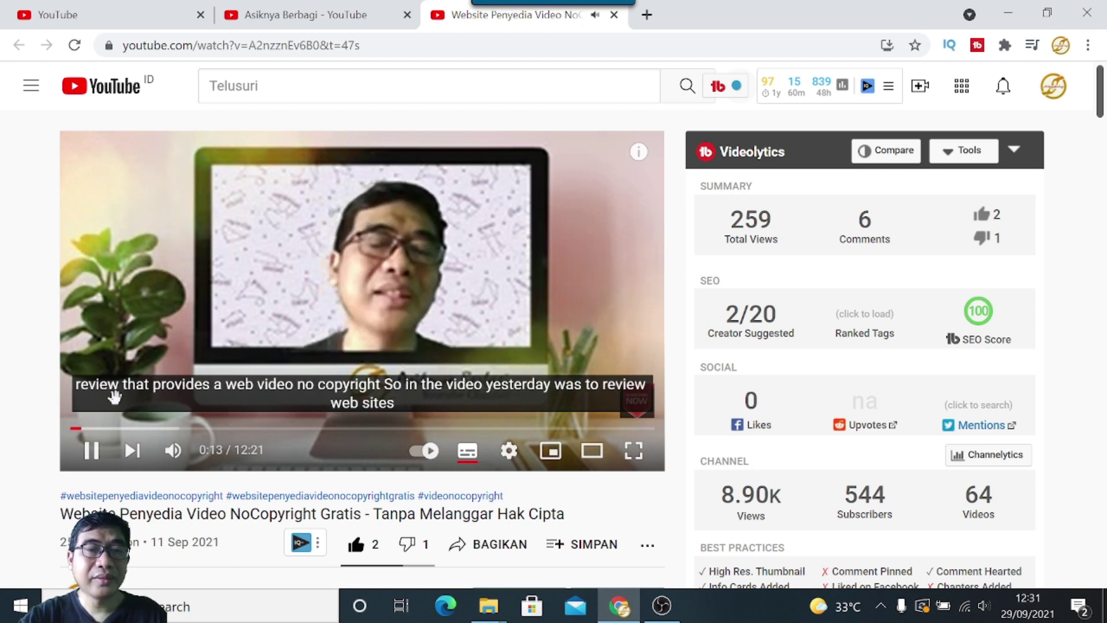
pyautogui.click(90, 450)
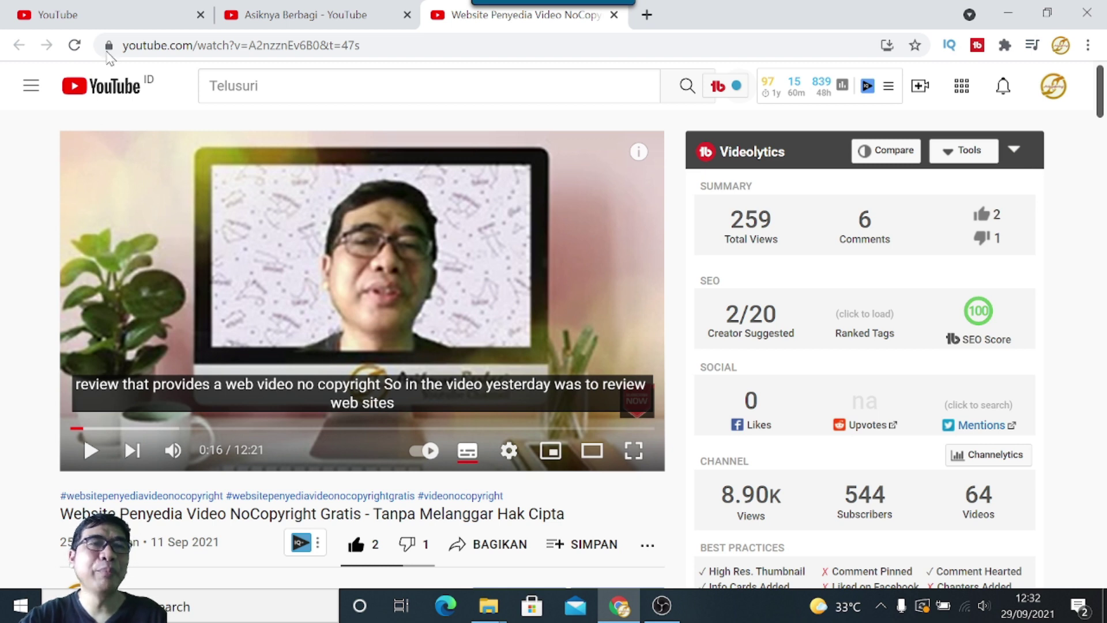
pyautogui.click(101, 17)
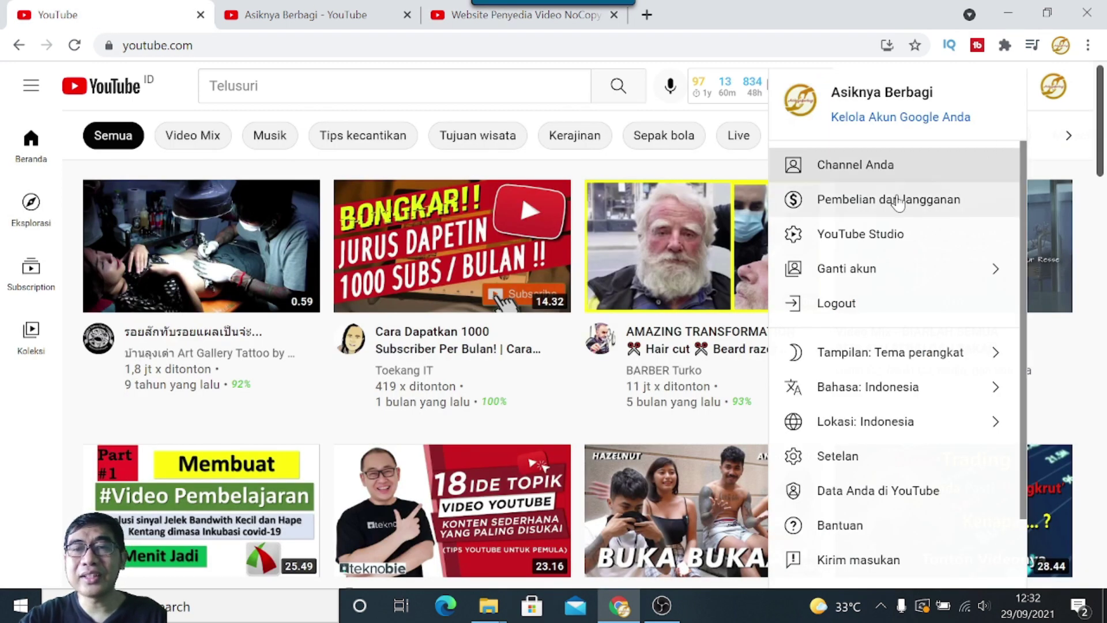
pyautogui.click(1060, 94)
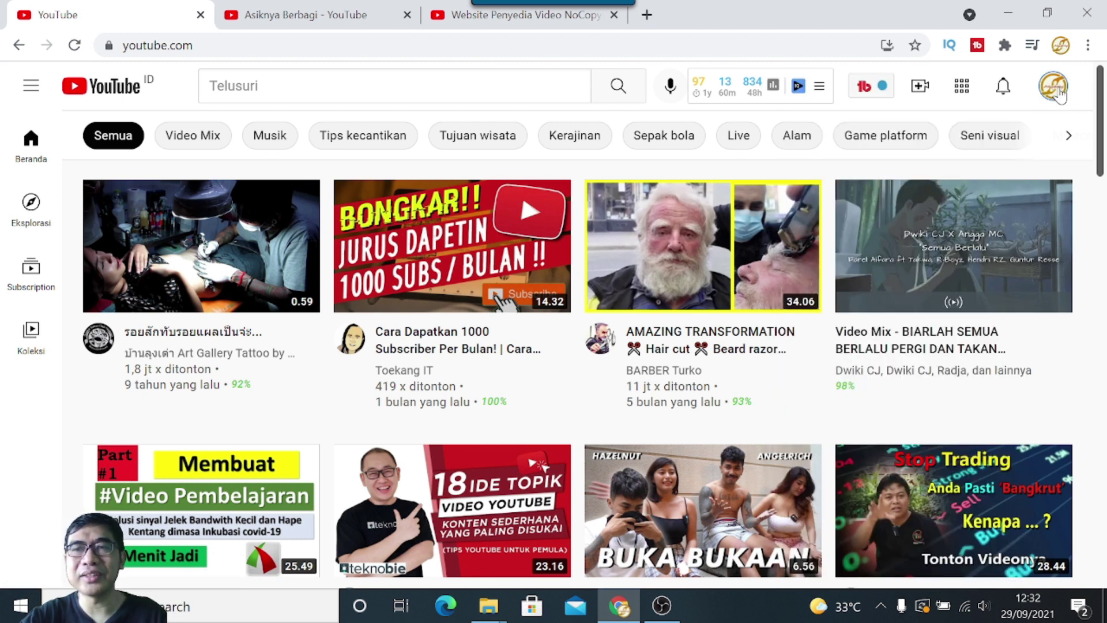
pyautogui.click(1056, 92)
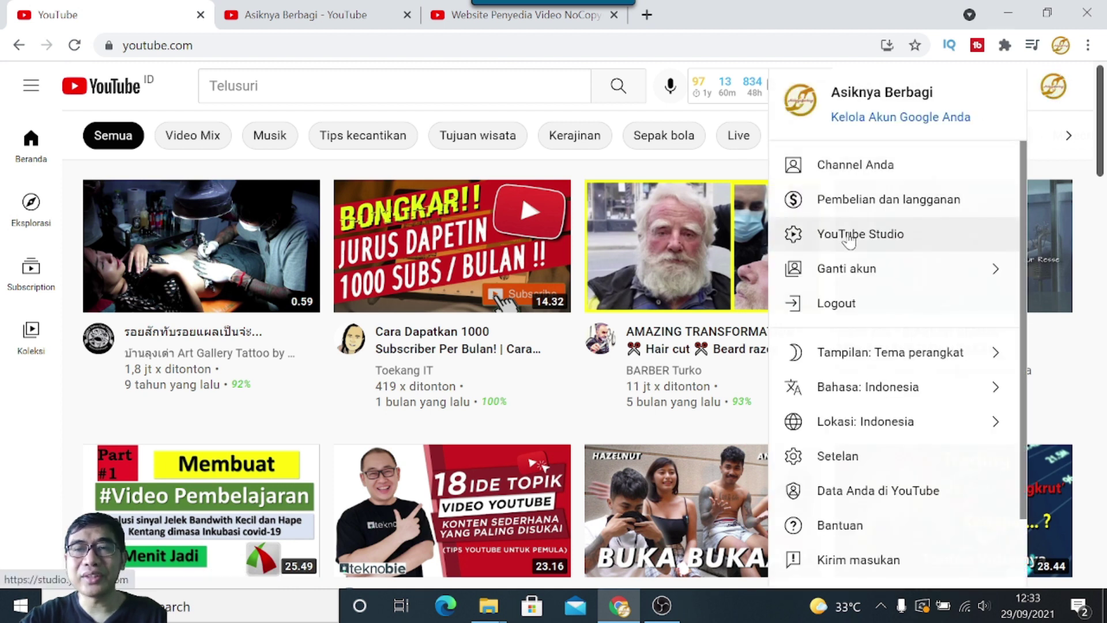
pyautogui.click(850, 236)
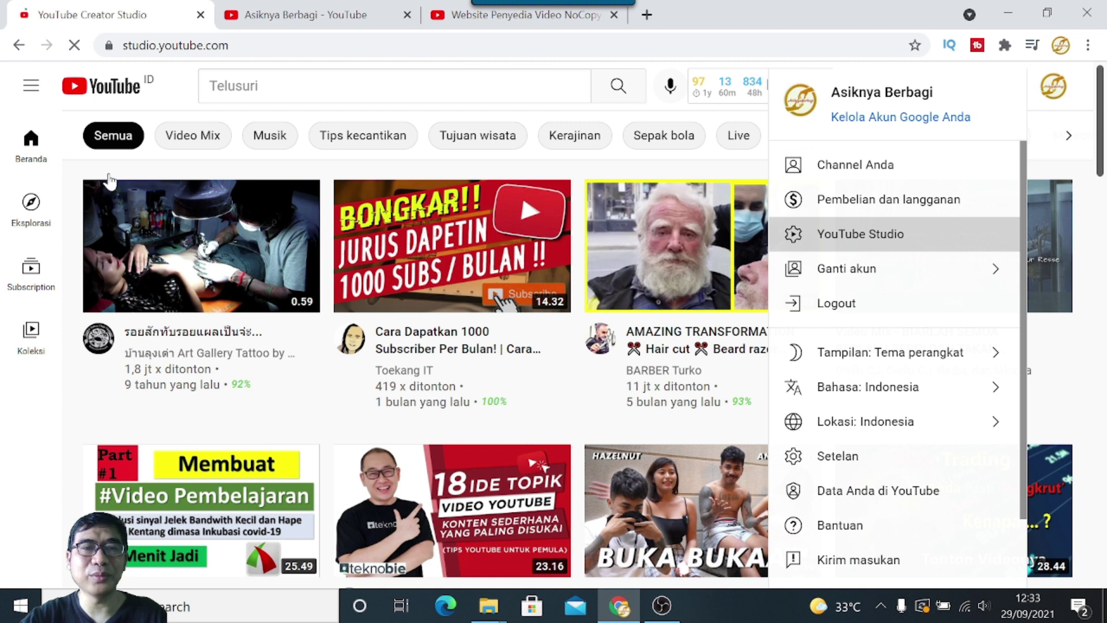
pyautogui.click(513, 15)
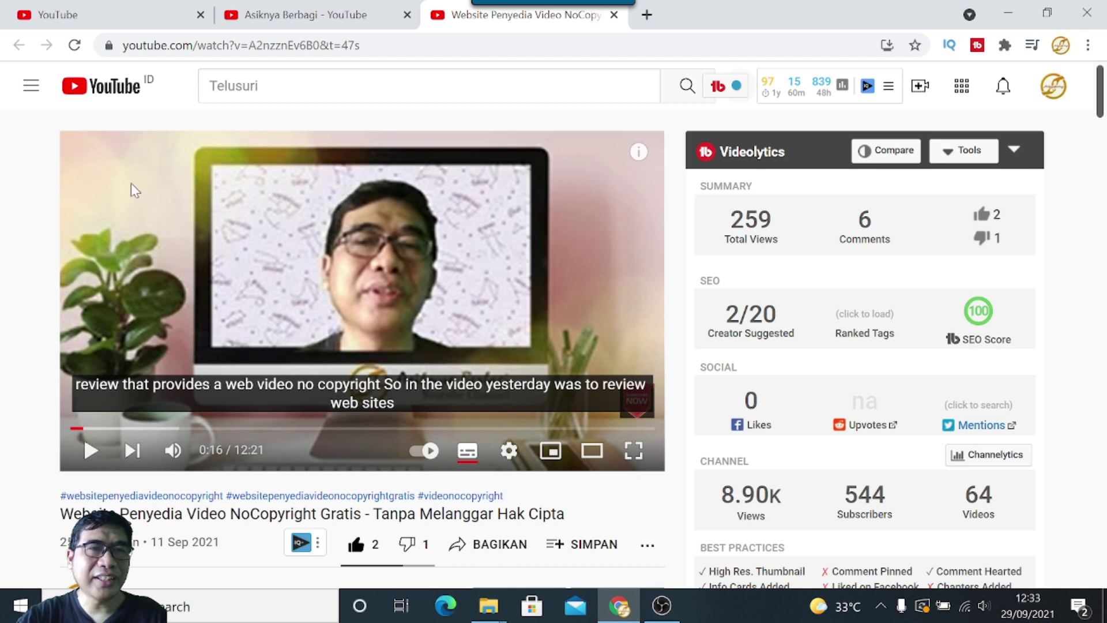
# Go to the channel's YouTube Studio and open its list of uploaded videos
pyautogui.click(103, 16)
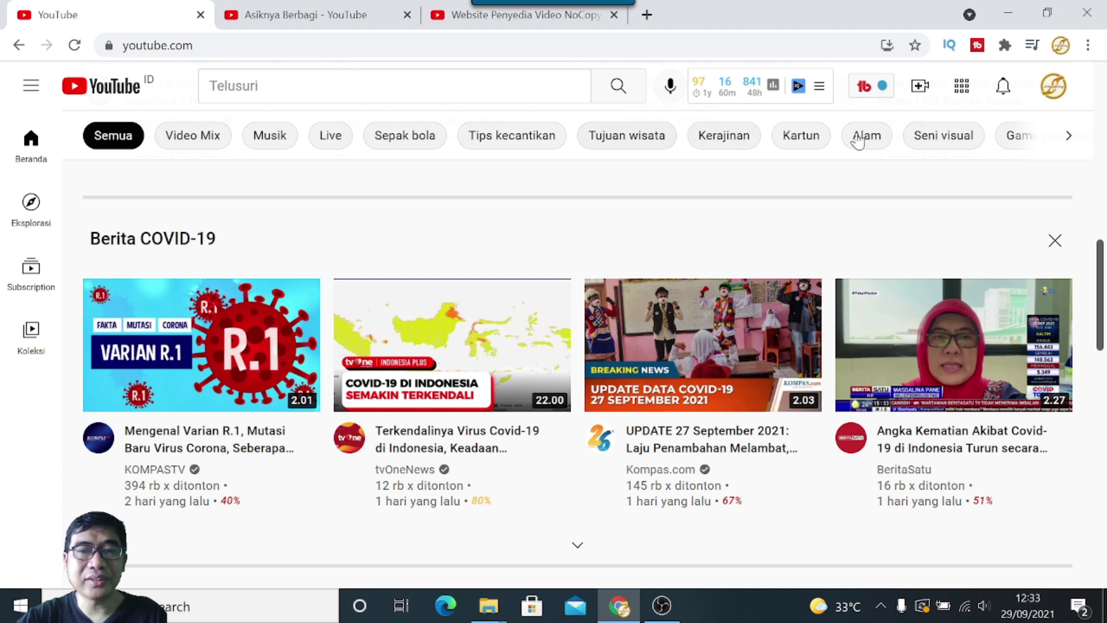
pyautogui.click(1052, 90)
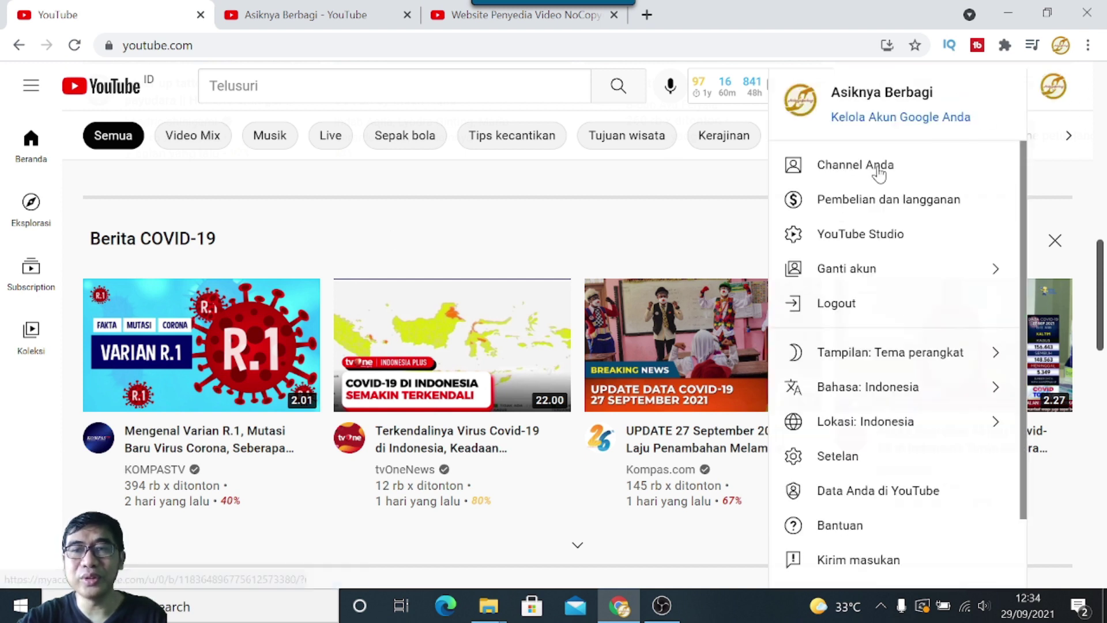
pyautogui.click(826, 237)
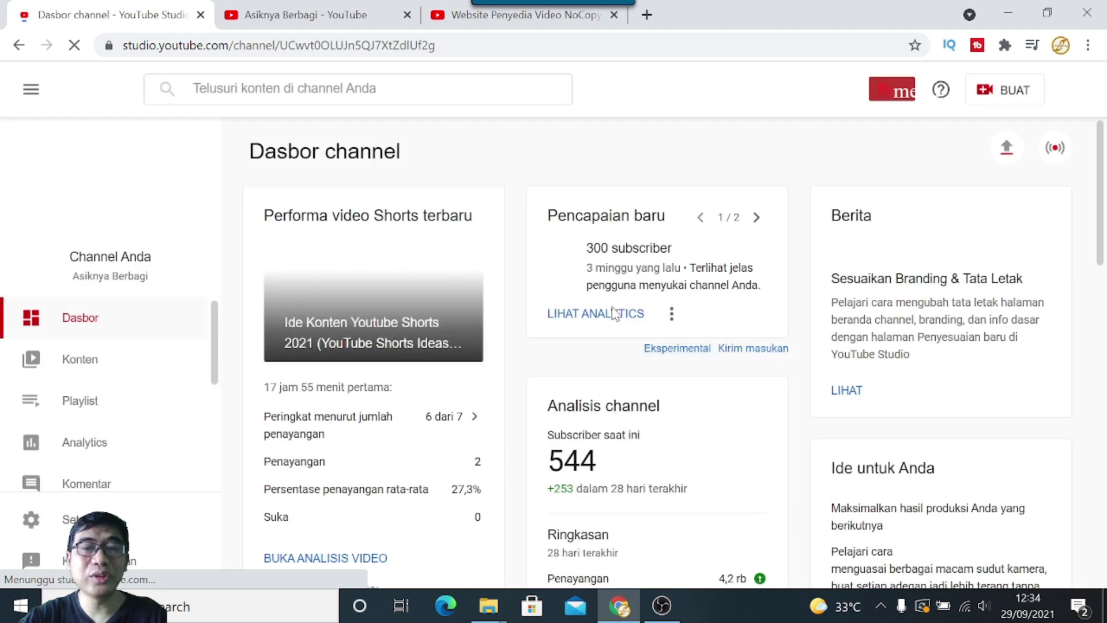
pyautogui.click(73, 360)
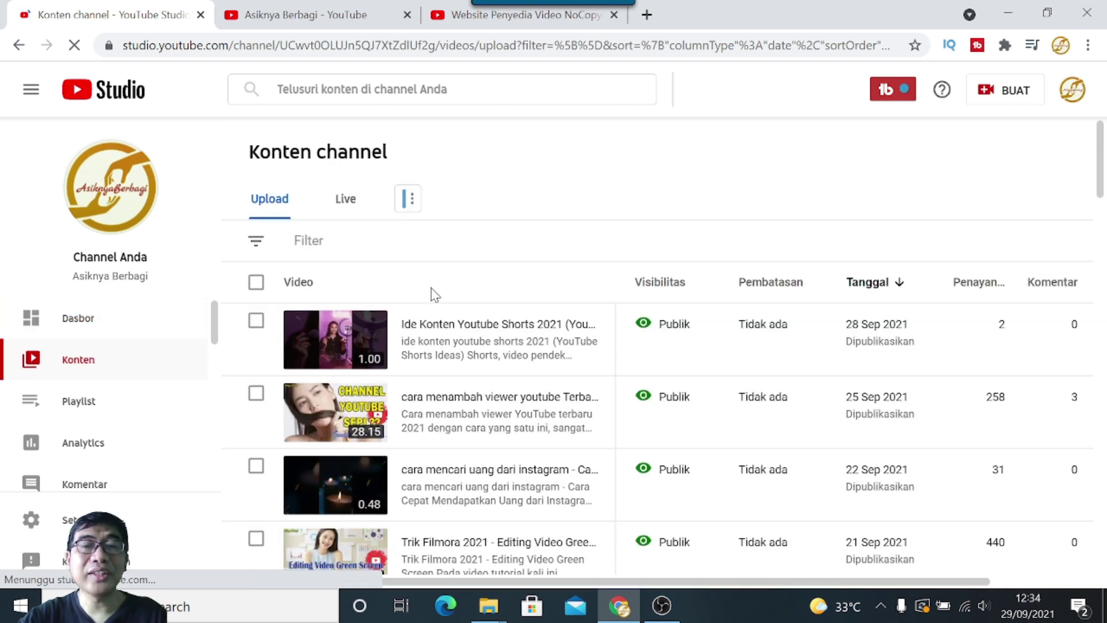
# Open the subtitle page of the uploaded video "cara editing video youtube untuk pemula 2021 - Tutorial Filmora 1"
pyautogui.moveTo(466, 316)
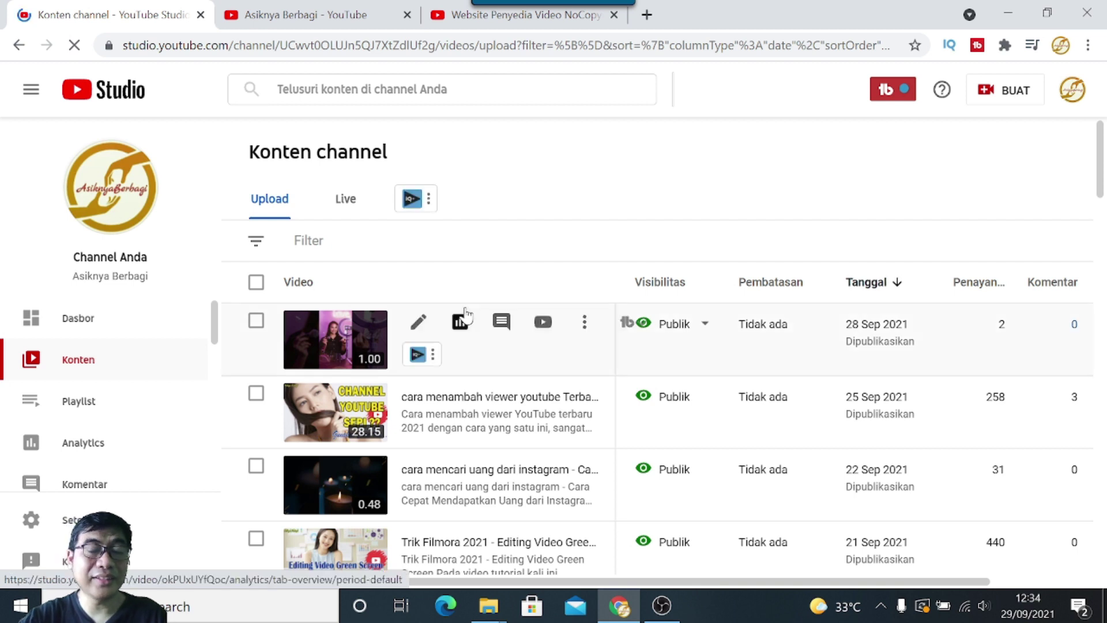
pyautogui.scroll(-2, 466, 315)
pyautogui.moveTo(467, 368)
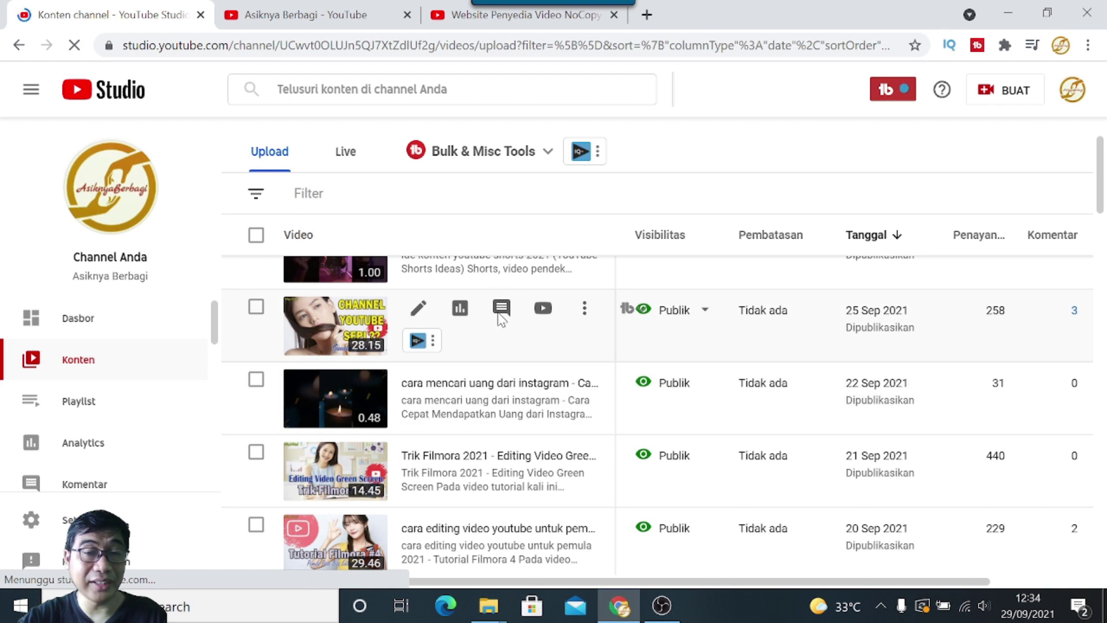
pyautogui.scroll(-8, 448, 386)
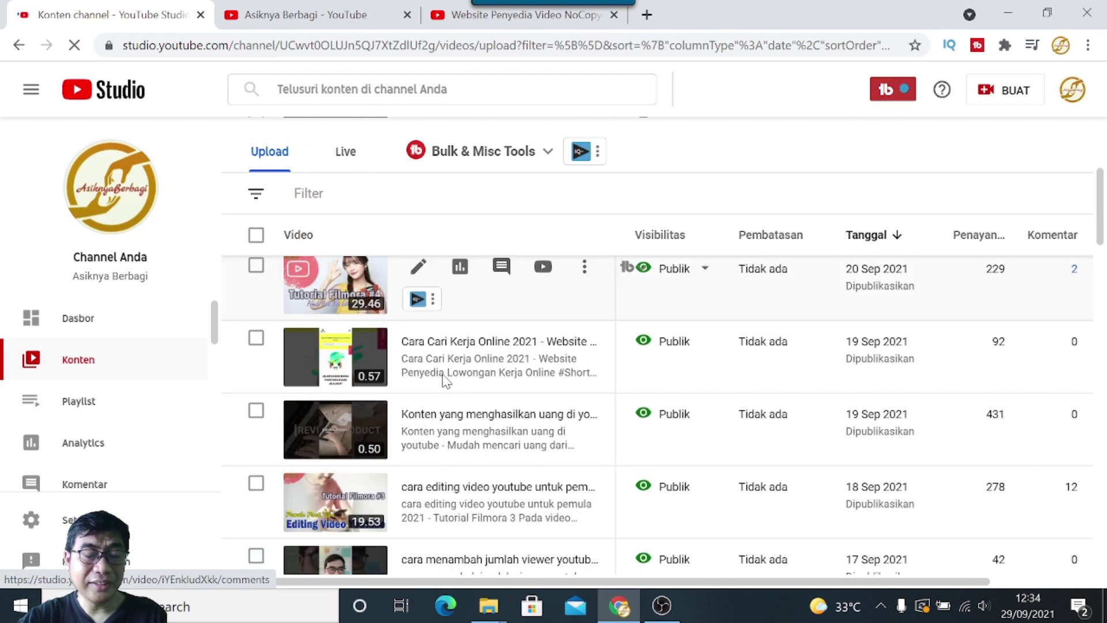
pyautogui.scroll(-3, 449, 388)
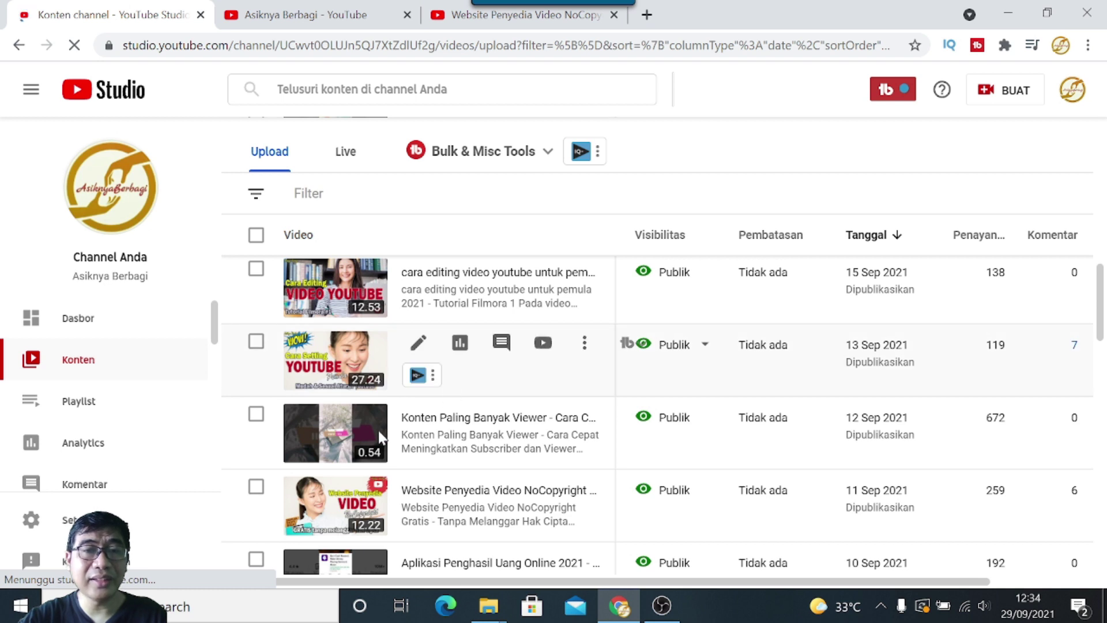
pyautogui.moveTo(683, 273)
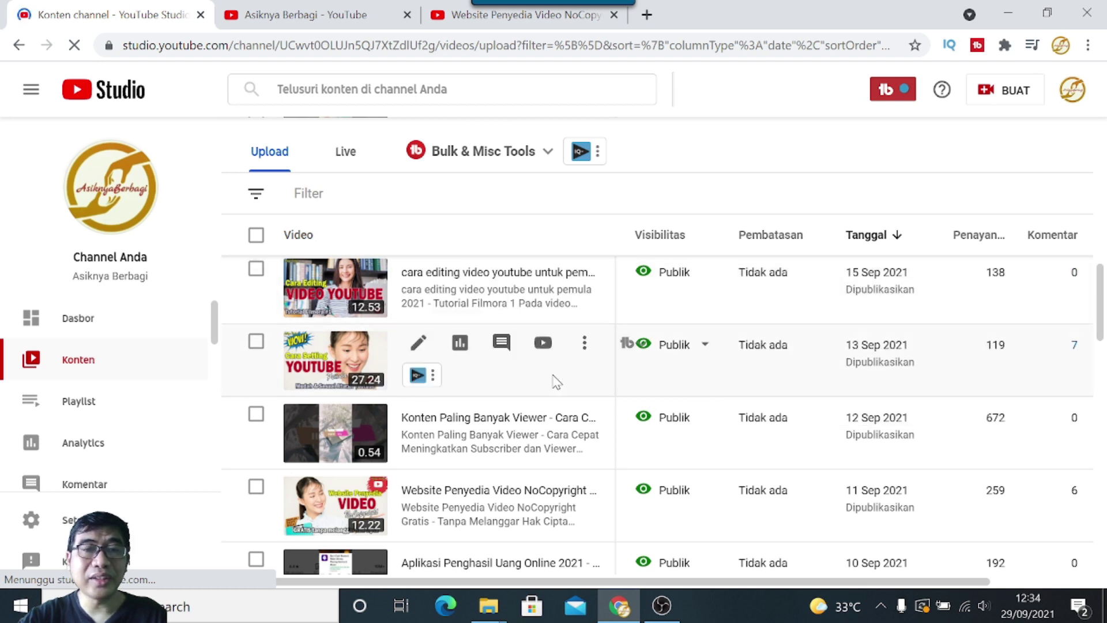
pyautogui.scroll(1, 479, 407)
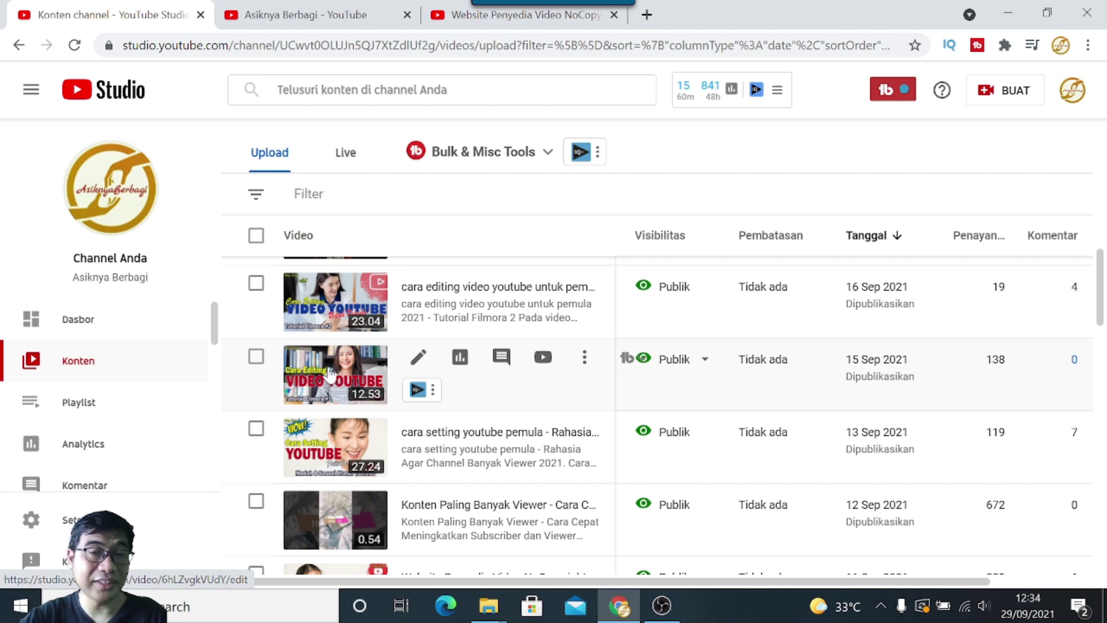
pyautogui.click(329, 374)
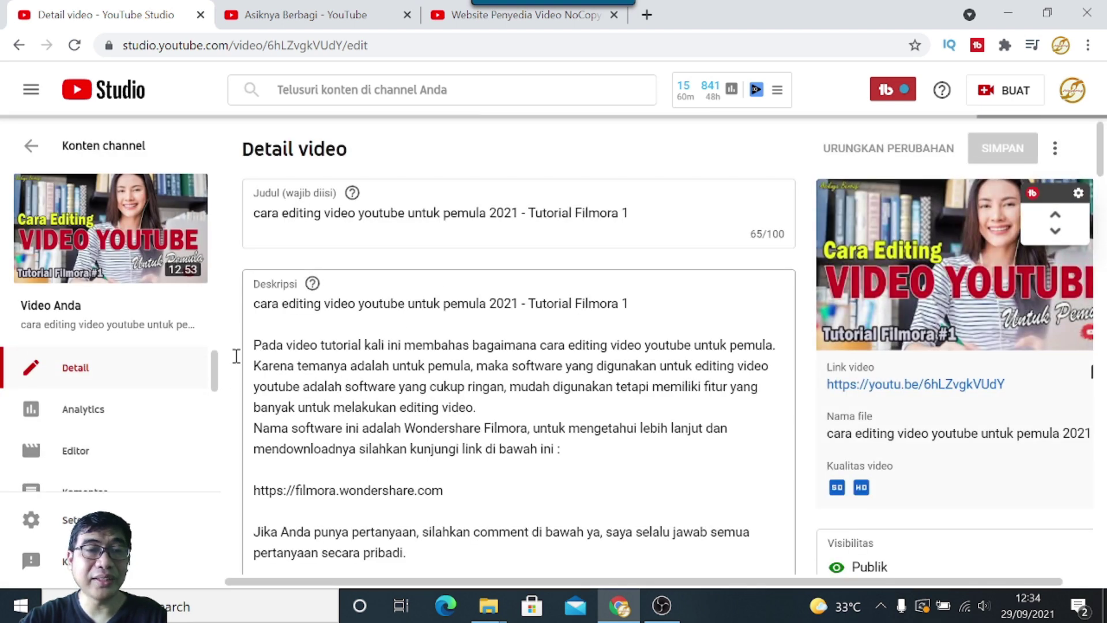
pyautogui.scroll(-2, 196, 386)
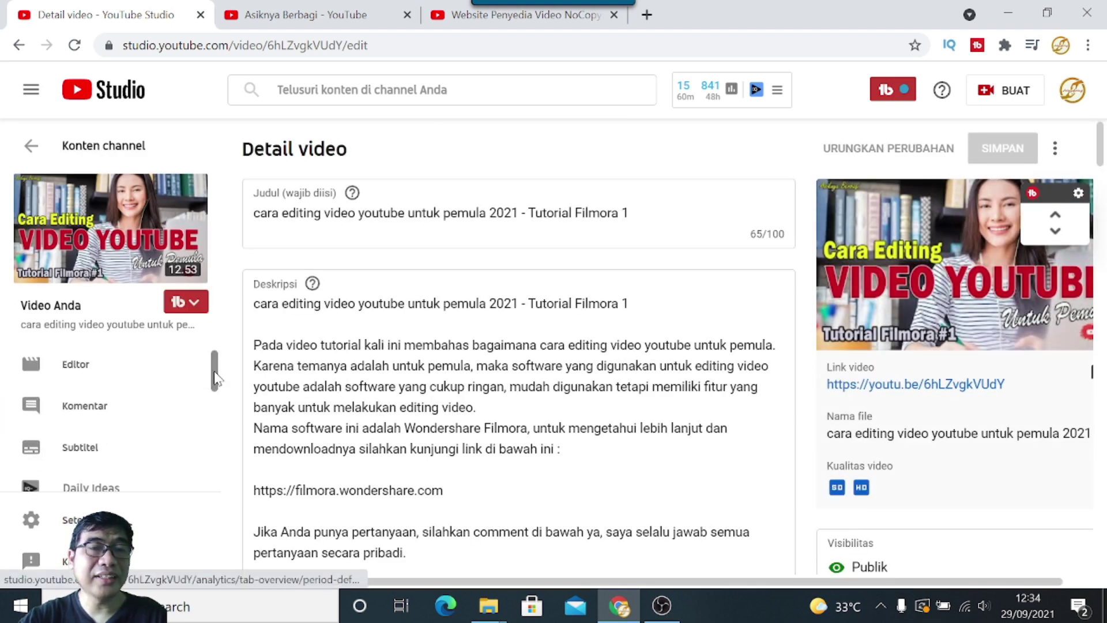
pyautogui.scroll(-1, 214, 415)
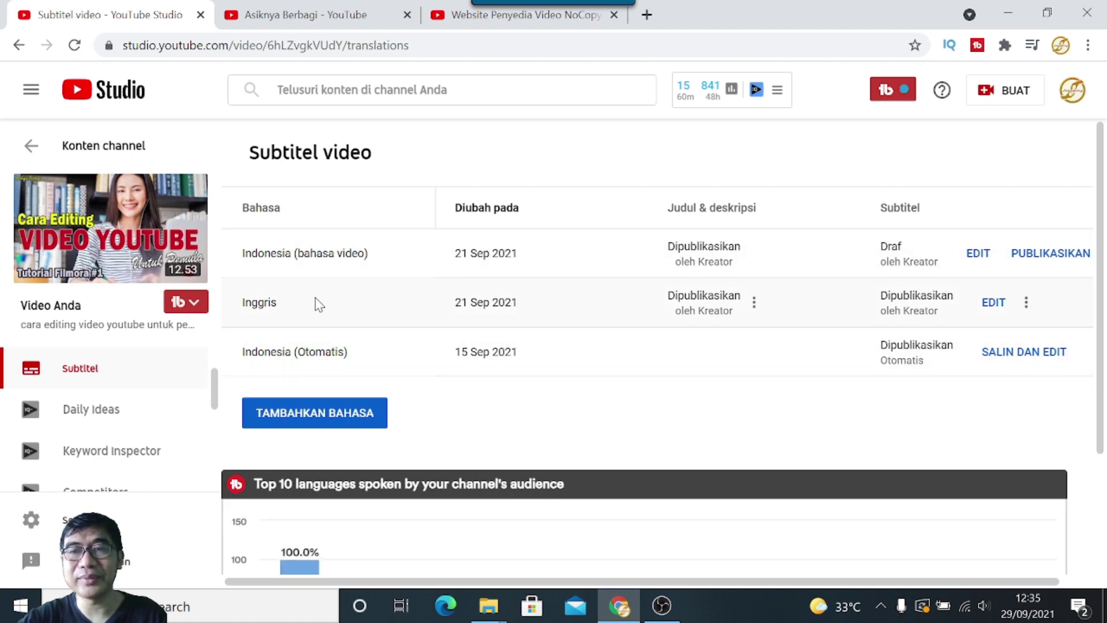
# Leave this video's subtitle page and return to the channel's content list
pyautogui.click(24, 50)
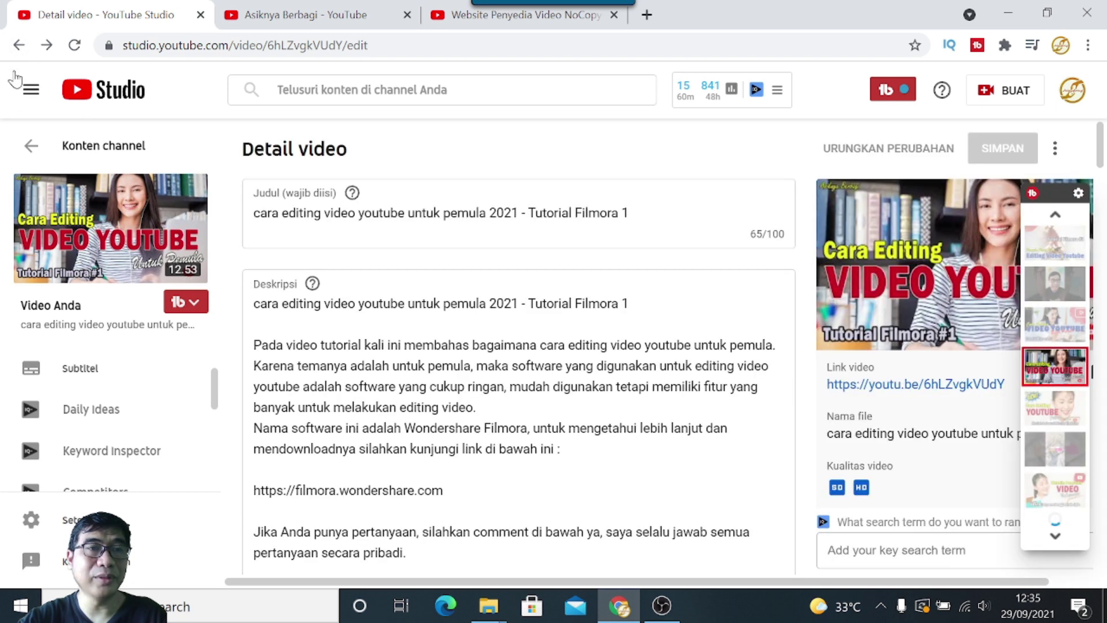
pyautogui.click(20, 49)
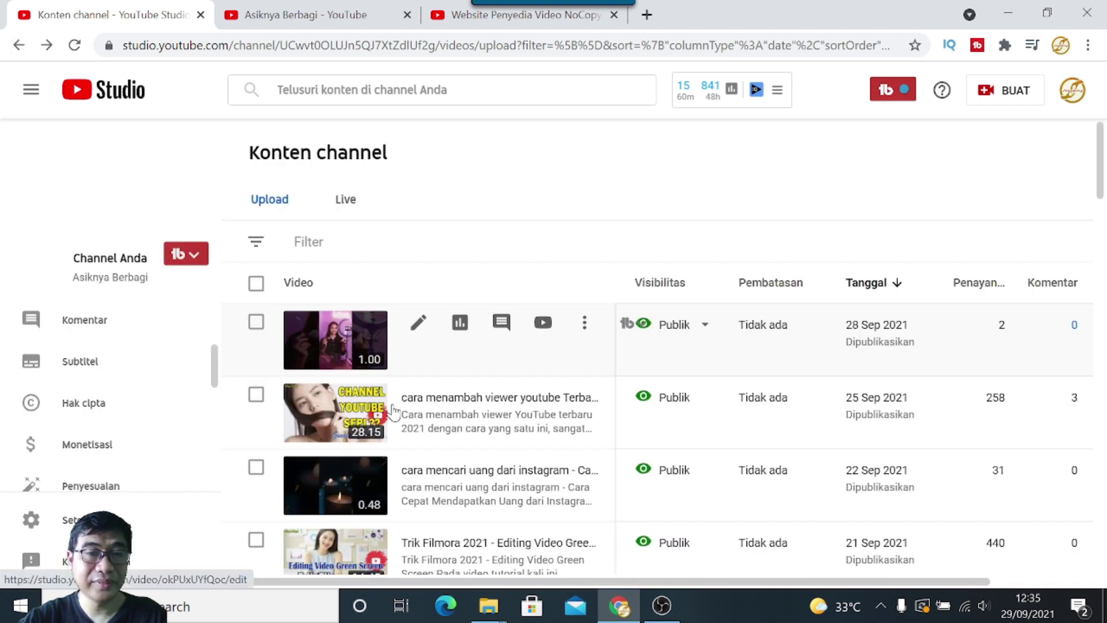
pyautogui.scroll(-3, 404, 421)
pyautogui.hotkey('alt', 'Left')
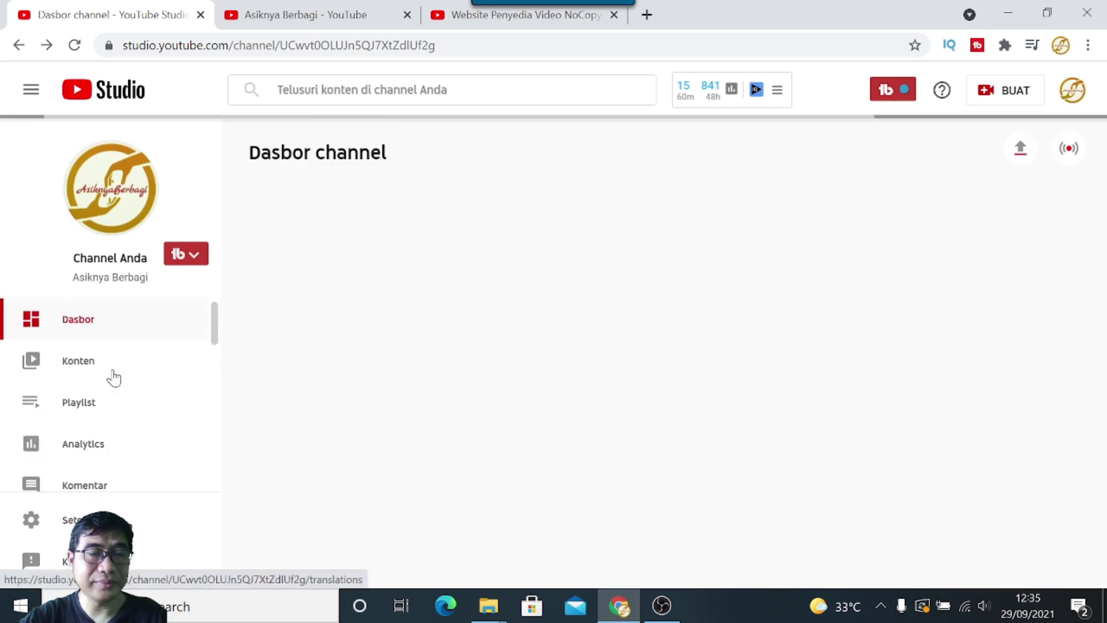
pyautogui.click(85, 369)
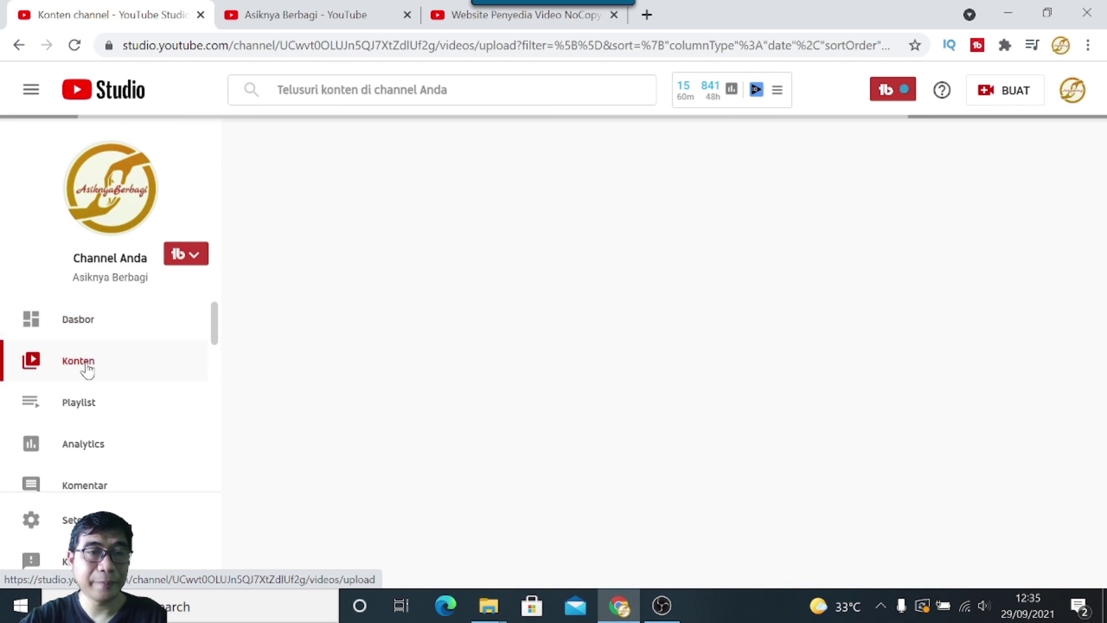
# Open the details of the uploaded video "Trik Filmora 2021 - Editing Video Green Screen"
pyautogui.scroll(-4, 437, 446)
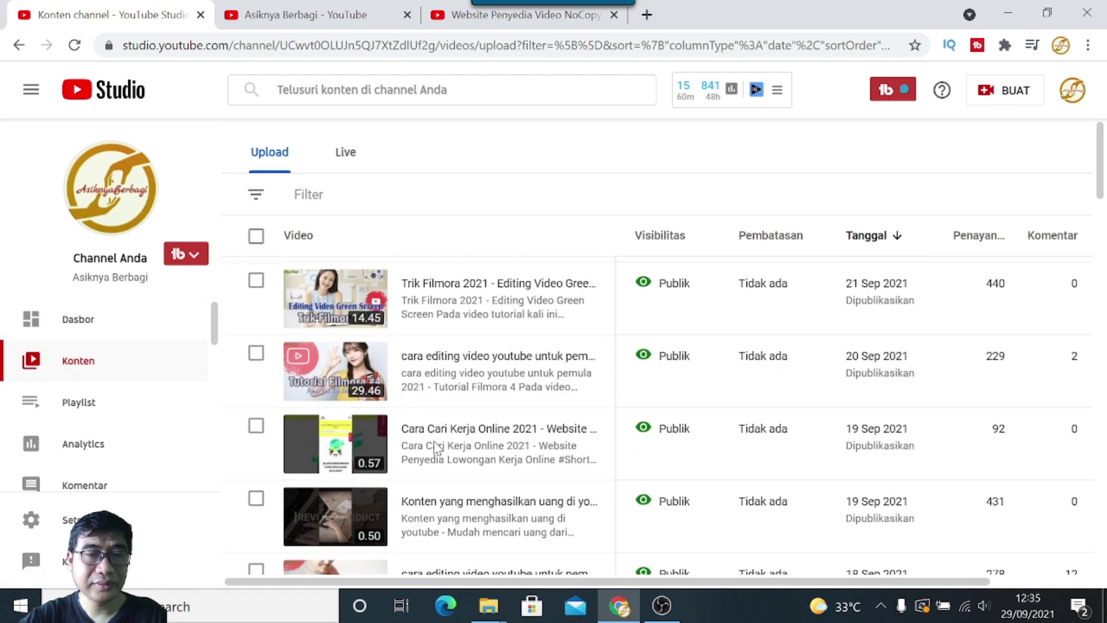
pyautogui.scroll(-3, 443, 440)
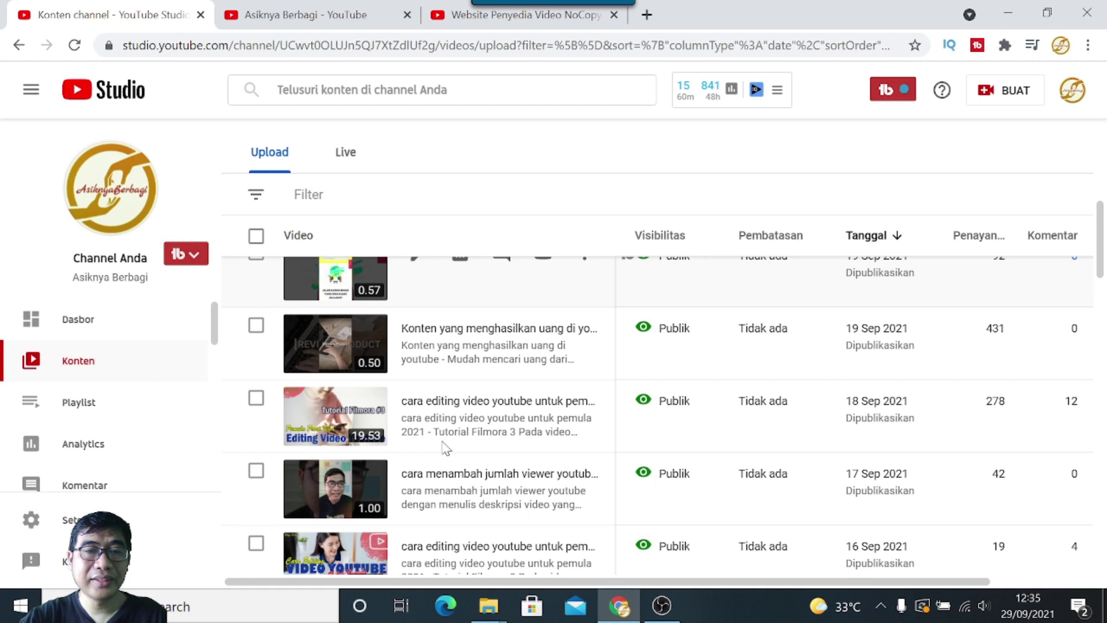
pyautogui.scroll(-2, 442, 447)
pyautogui.scroll(-2, 443, 450)
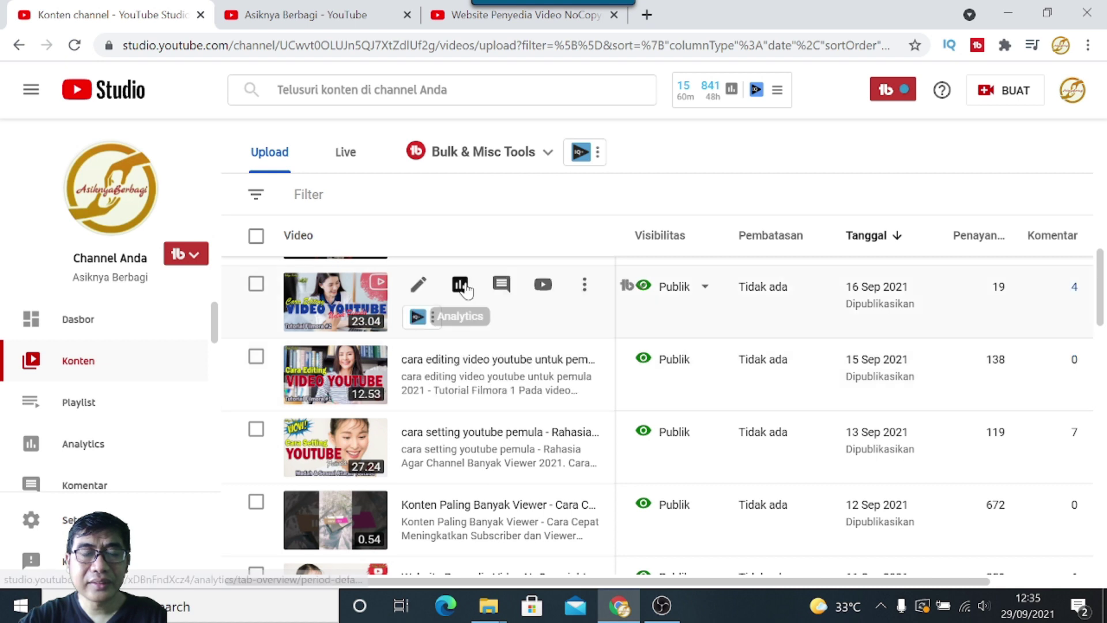
pyautogui.scroll(3, 444, 386)
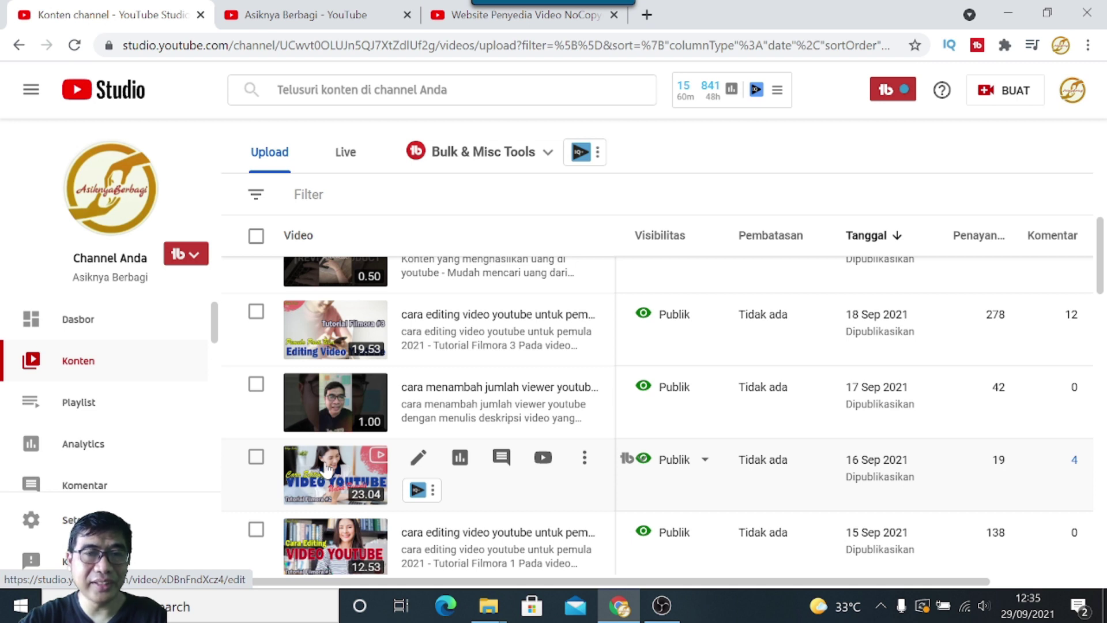
pyautogui.scroll(2, 433, 358)
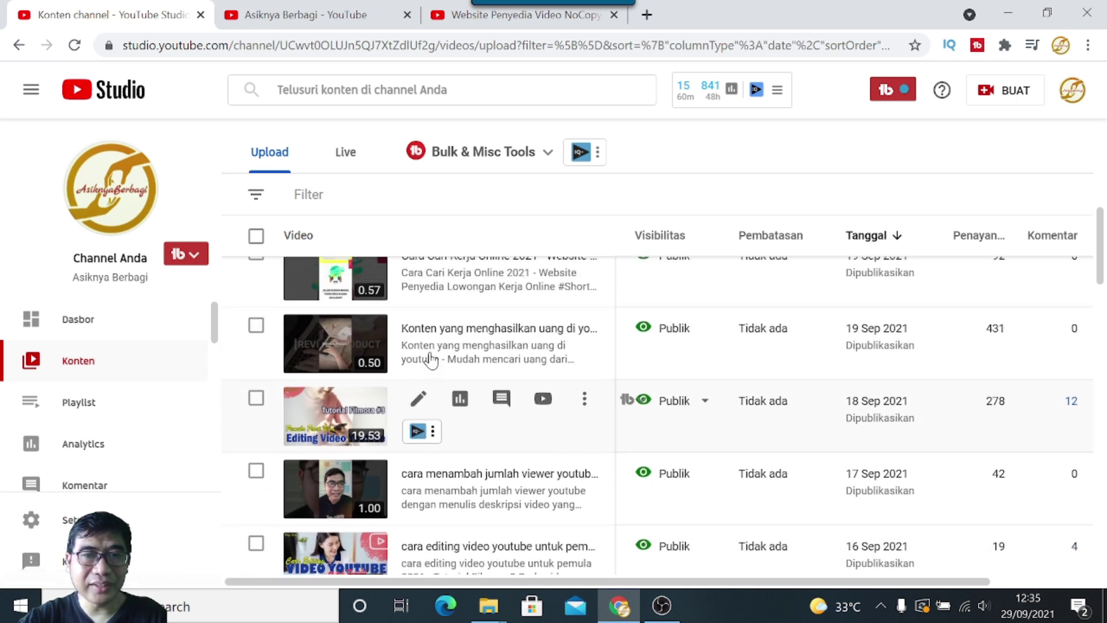
pyautogui.scroll(3, 432, 359)
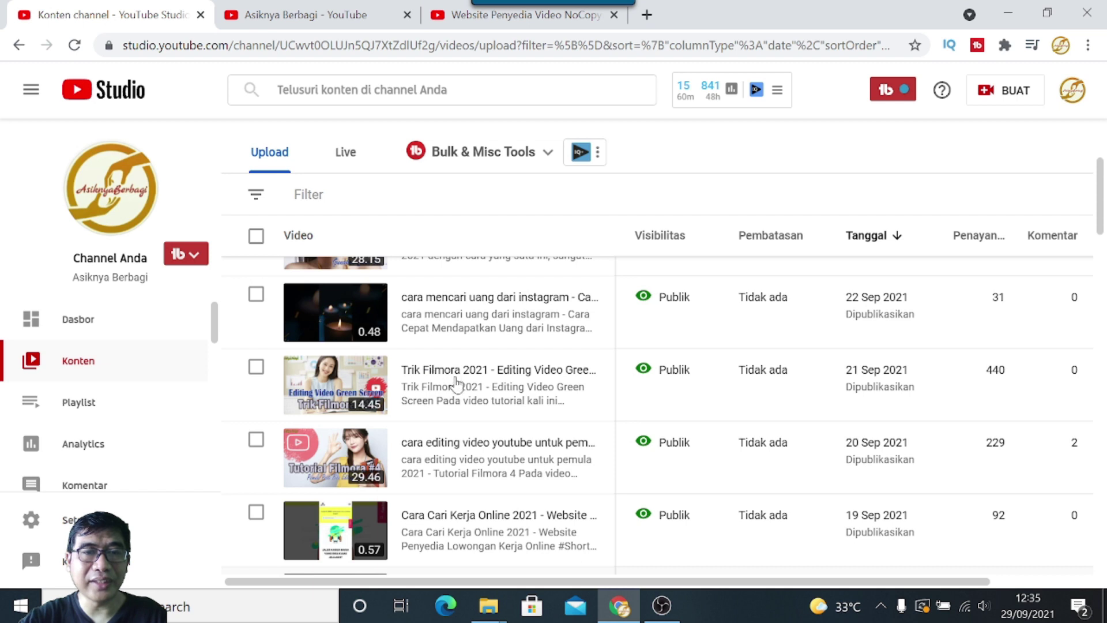
pyautogui.scroll(2, 452, 383)
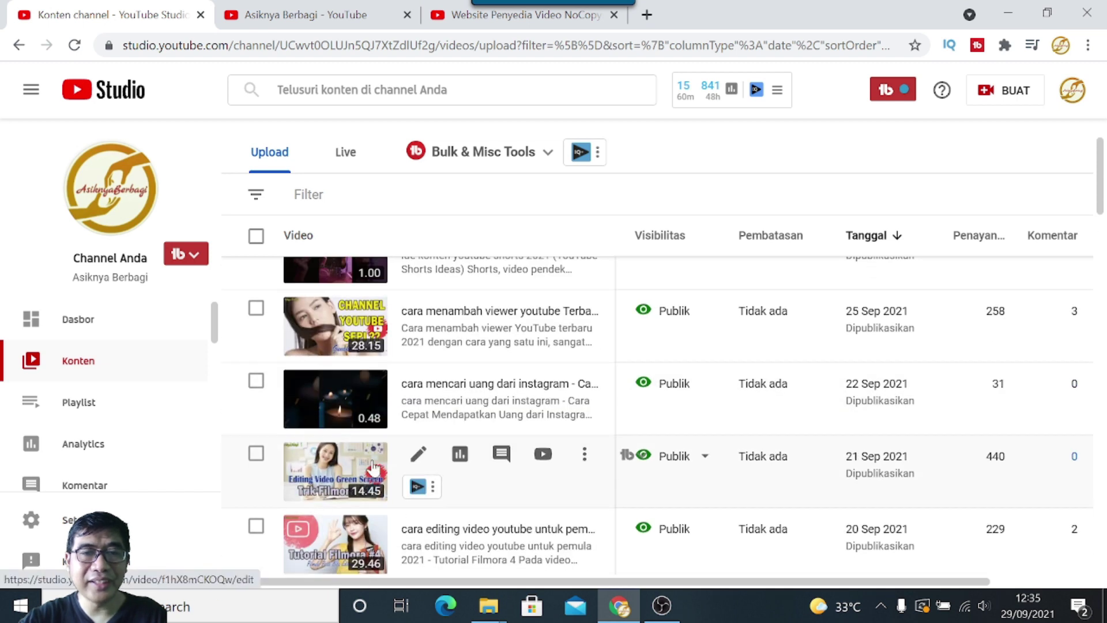
pyautogui.click(330, 465)
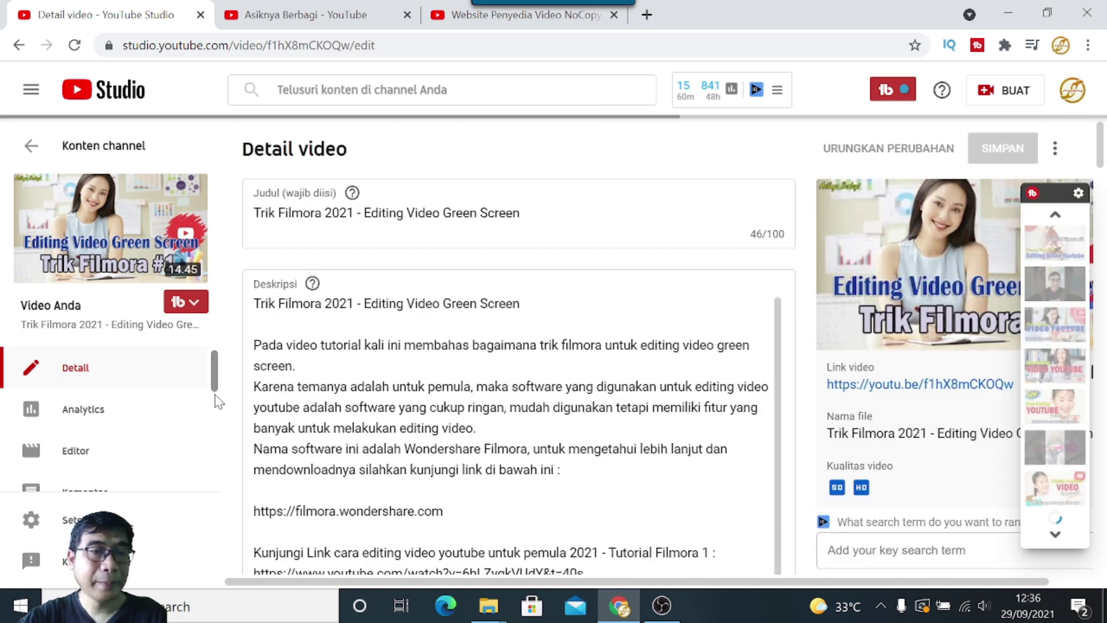
# Open the subtitle page of the video "Trik Filmora 2021 - Editing Video Green Screen"
pyautogui.scroll(-3, 216, 400)
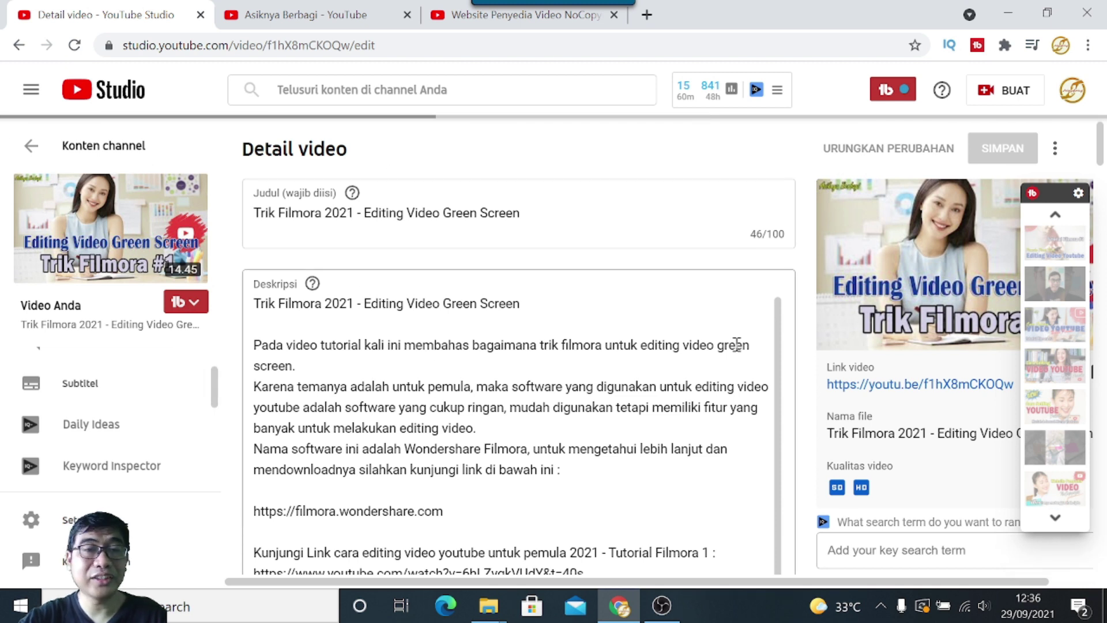
pyautogui.scroll(-1, 216, 401)
pyautogui.scroll(-5, 216, 401)
pyautogui.scroll(4, 222, 397)
pyautogui.scroll(3, 222, 396)
pyautogui.scroll(-2, 221, 395)
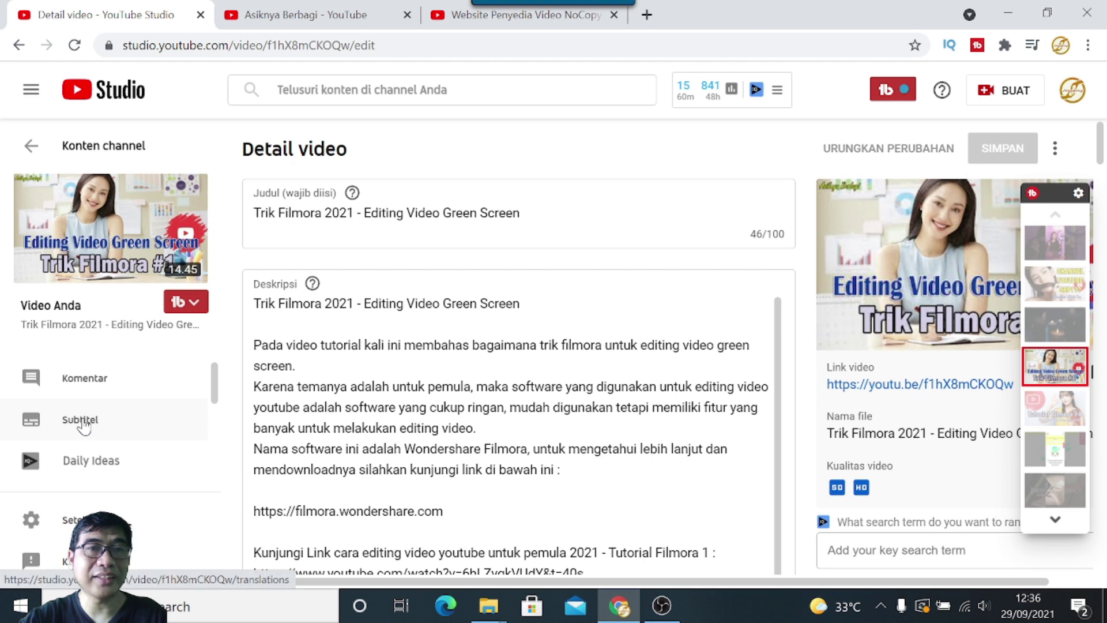
pyautogui.click(83, 423)
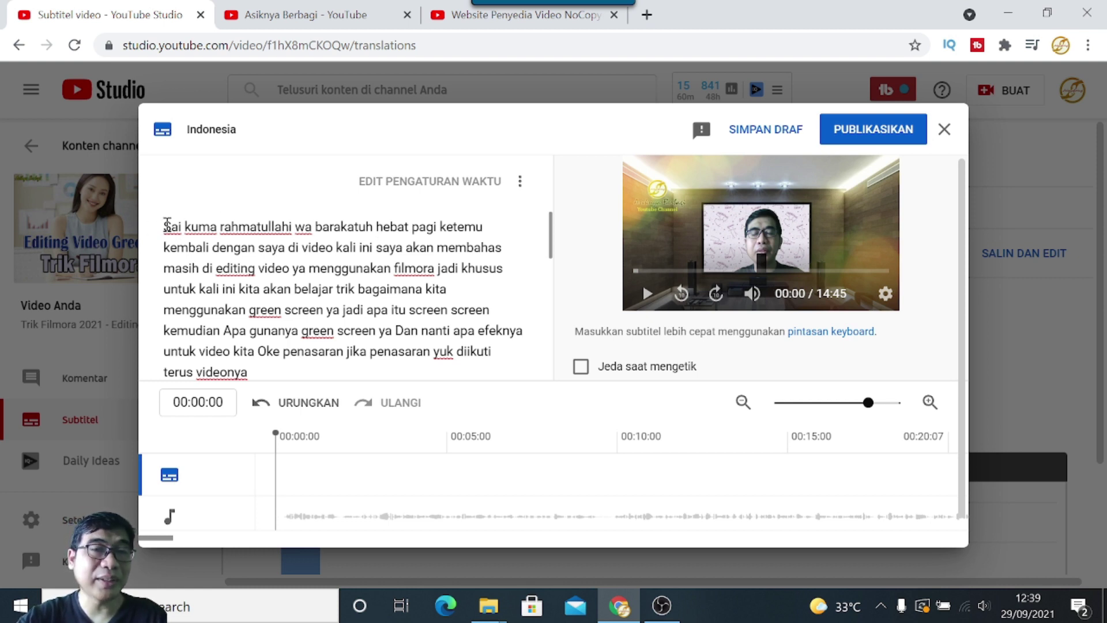
# Insert "Assalamualaikum" at the very beginning of the Indonesian subtitle text
pyautogui.moveTo(164, 226); pyautogui.dragTo(172, 226)
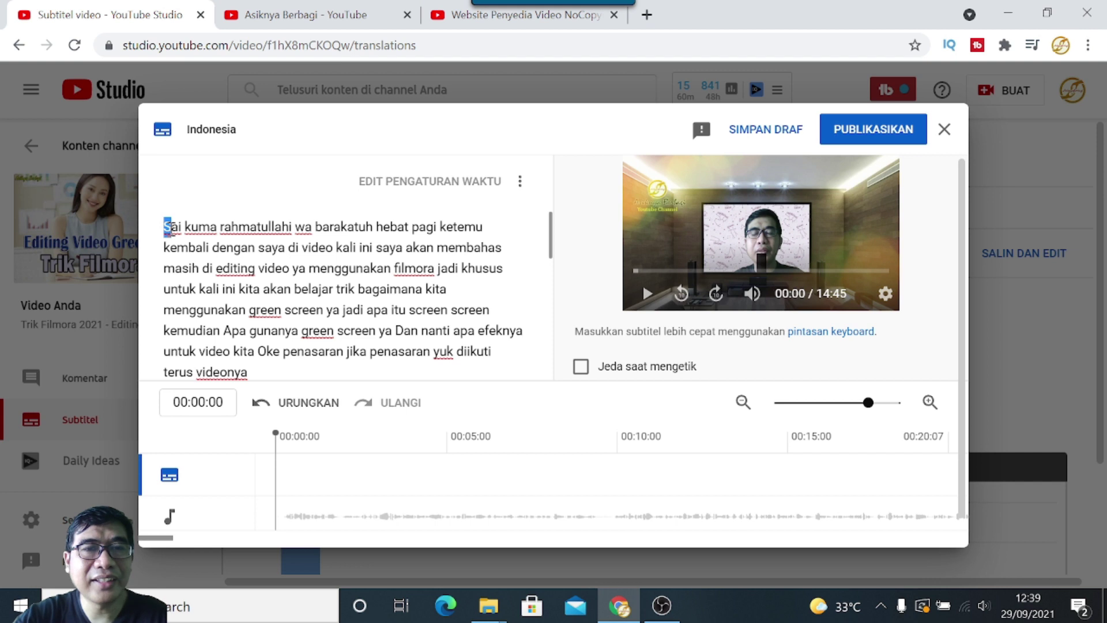
pyautogui.click(218, 231)
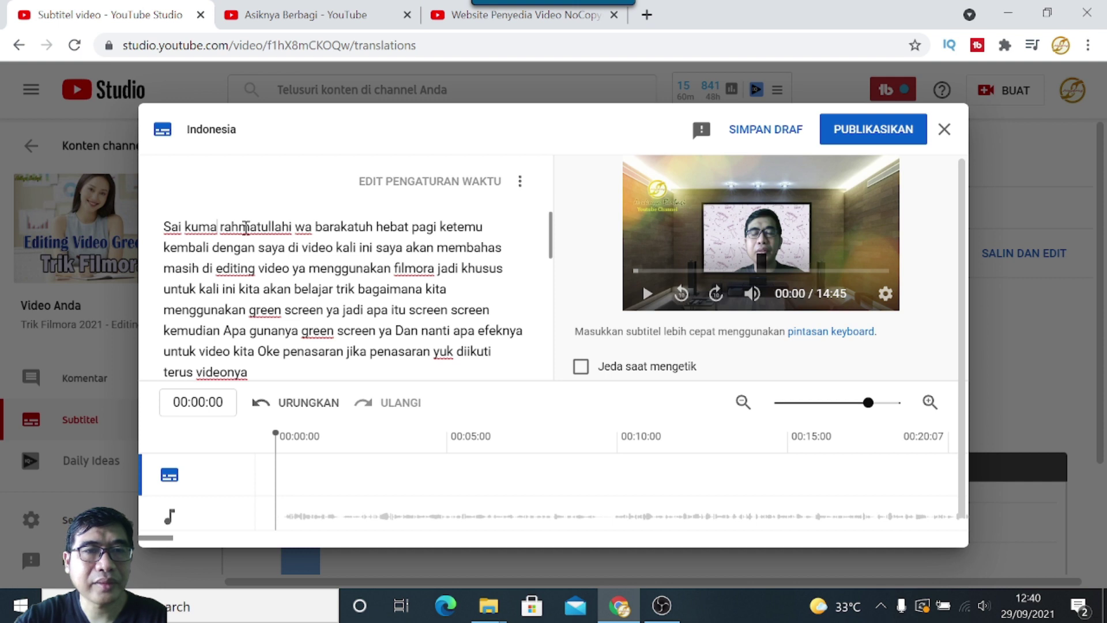
pyautogui.press('Home')
pyautogui.write('A')
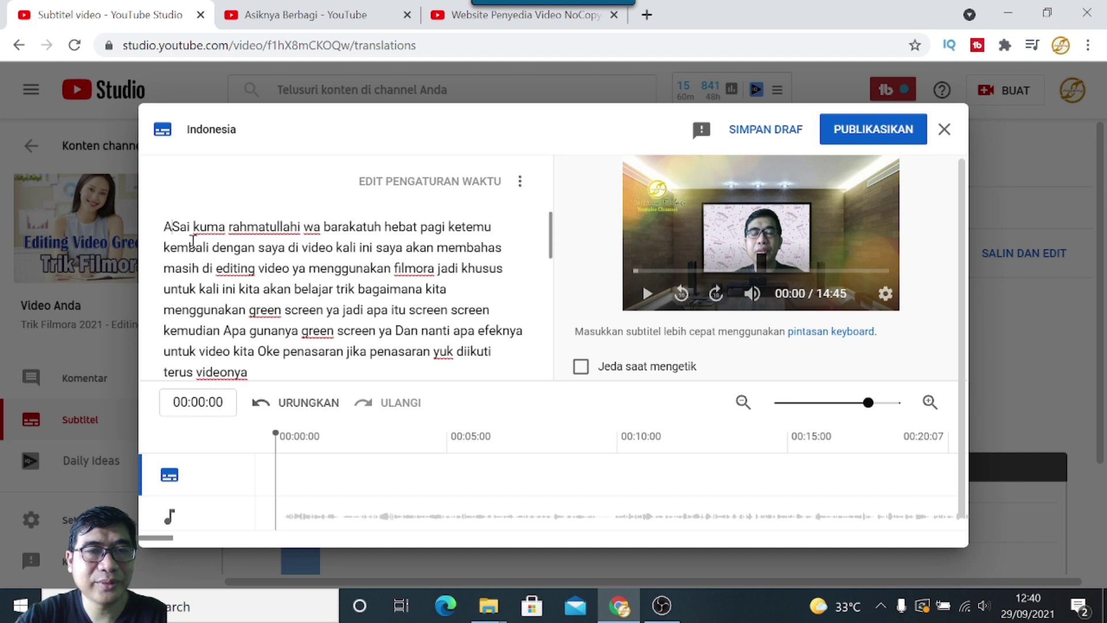
pyautogui.write('s')
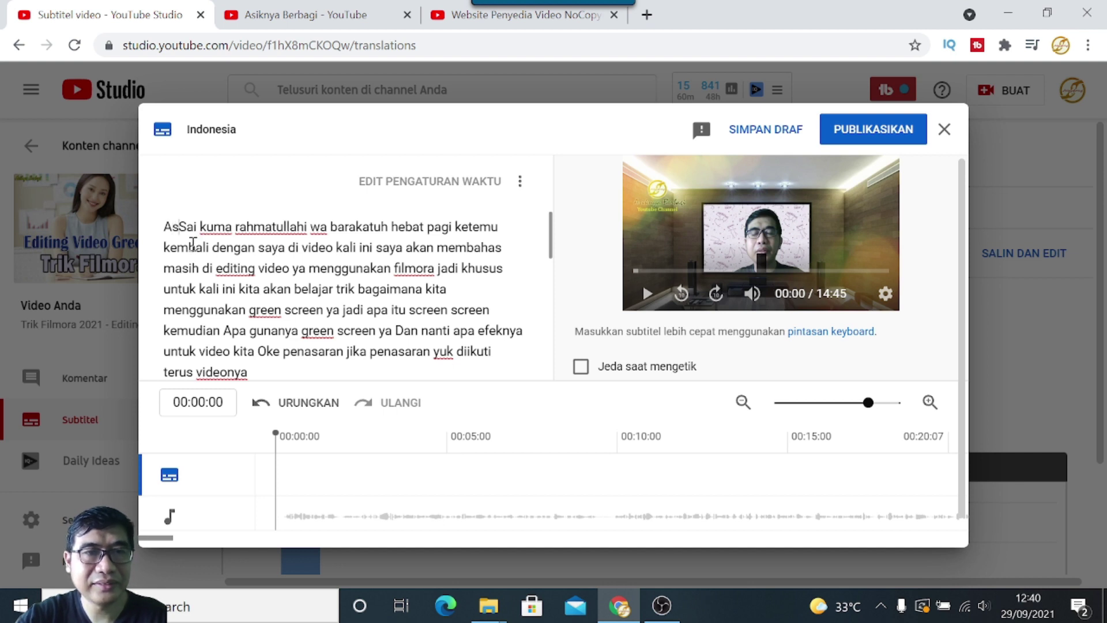
pyautogui.write('sala mualaikum')
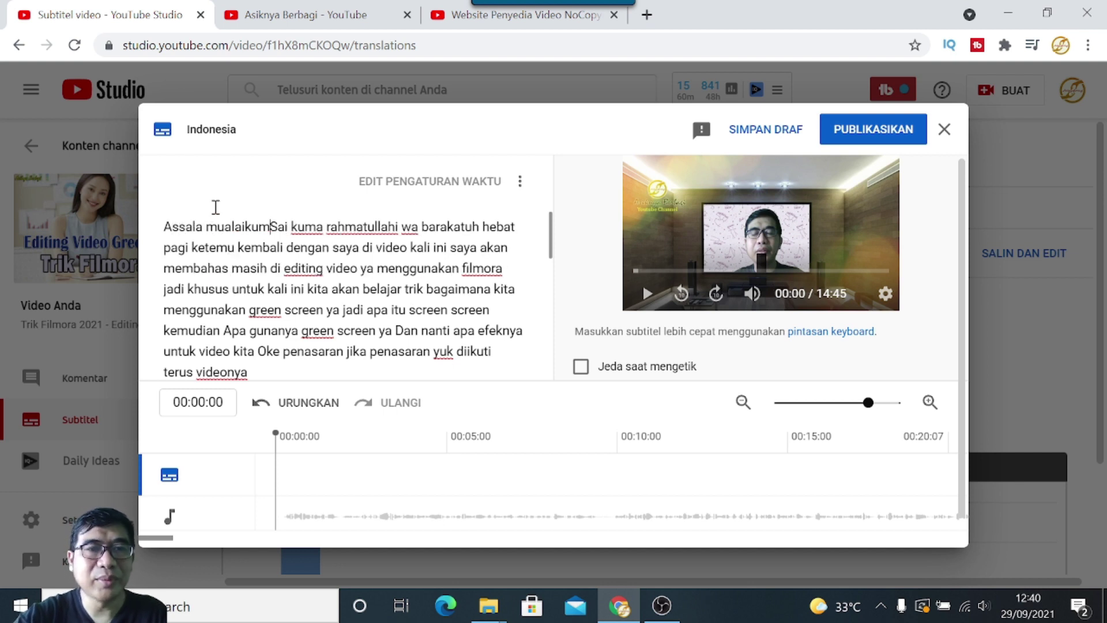
pyautogui.hotkey('ctrl', 'Left')
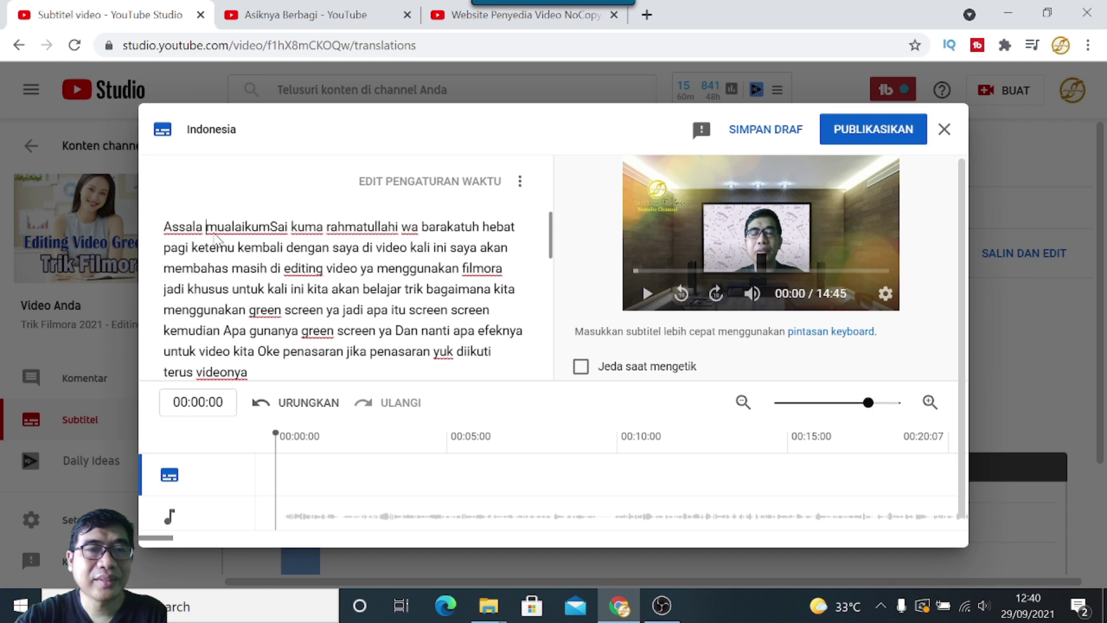
pyautogui.press('BackSpace')
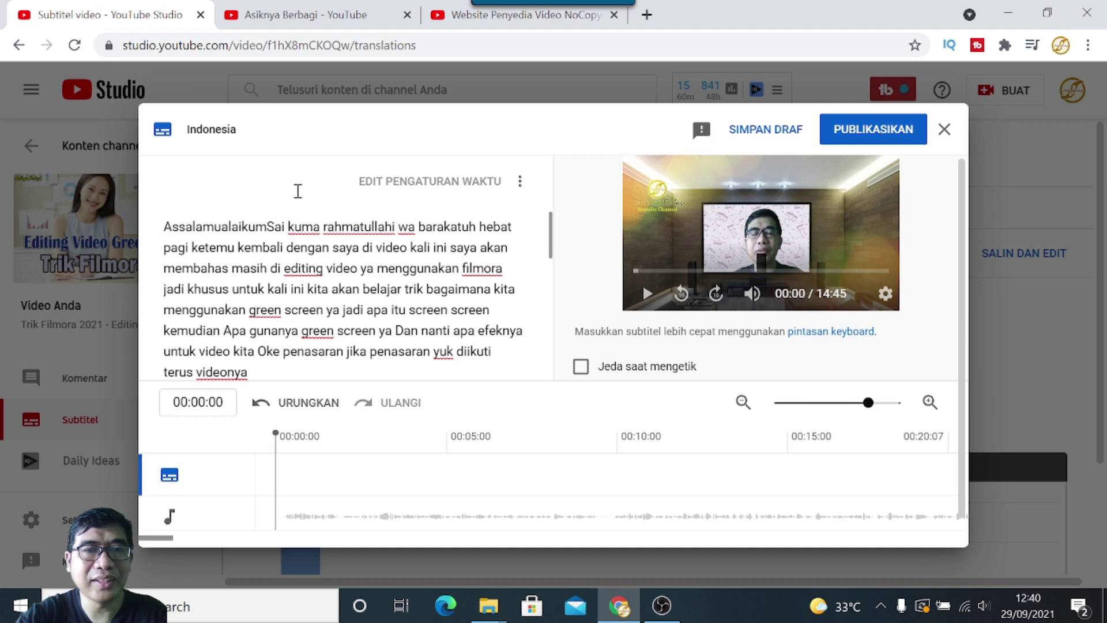
# Replace the wrong words "Sai kuma" after the greeting with "wa" so that it reads "Assalamualaikumwarahmatullahi"
pyautogui.press('Delete')
pyautogui.press('Delete')
pyautogui.press('Delete')
pyautogui.press('Delete')
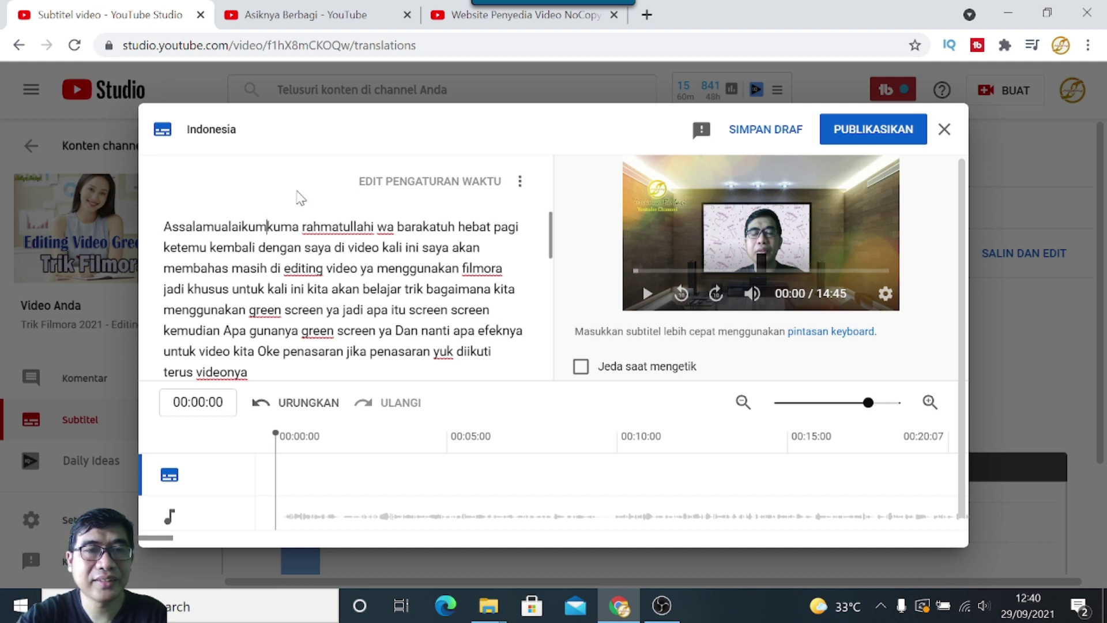
pyautogui.press('Delete')
pyautogui.press('Delete')
pyautogui.press('Delete')
pyautogui.press('Delete')
pyautogui.press('Delete')
pyautogui.write('wa')
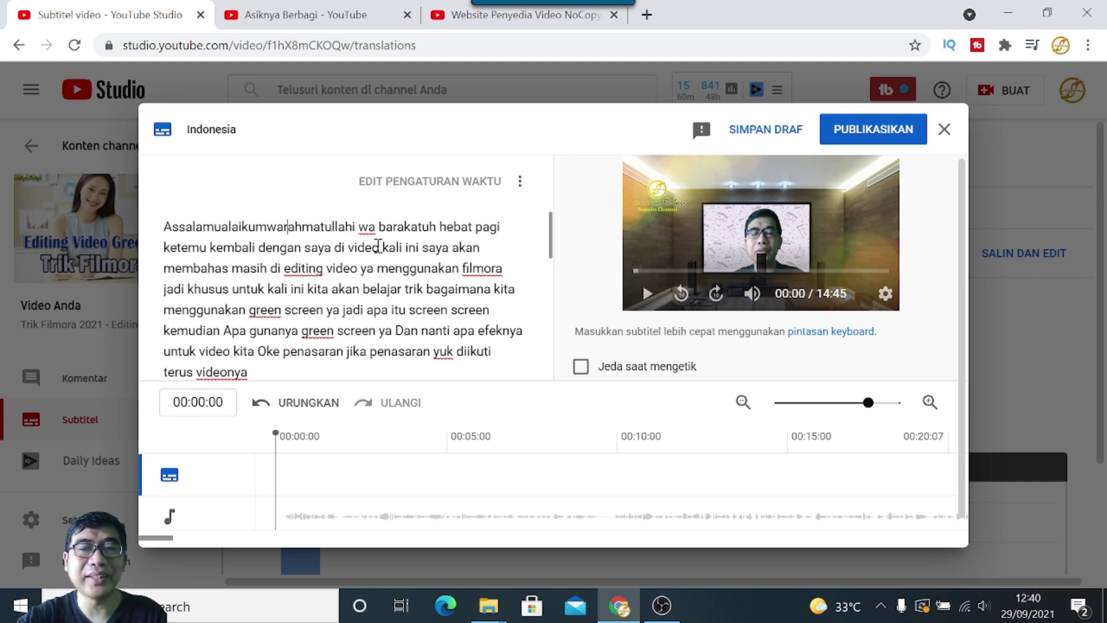
pyautogui.hotkey('shift', 'Home')
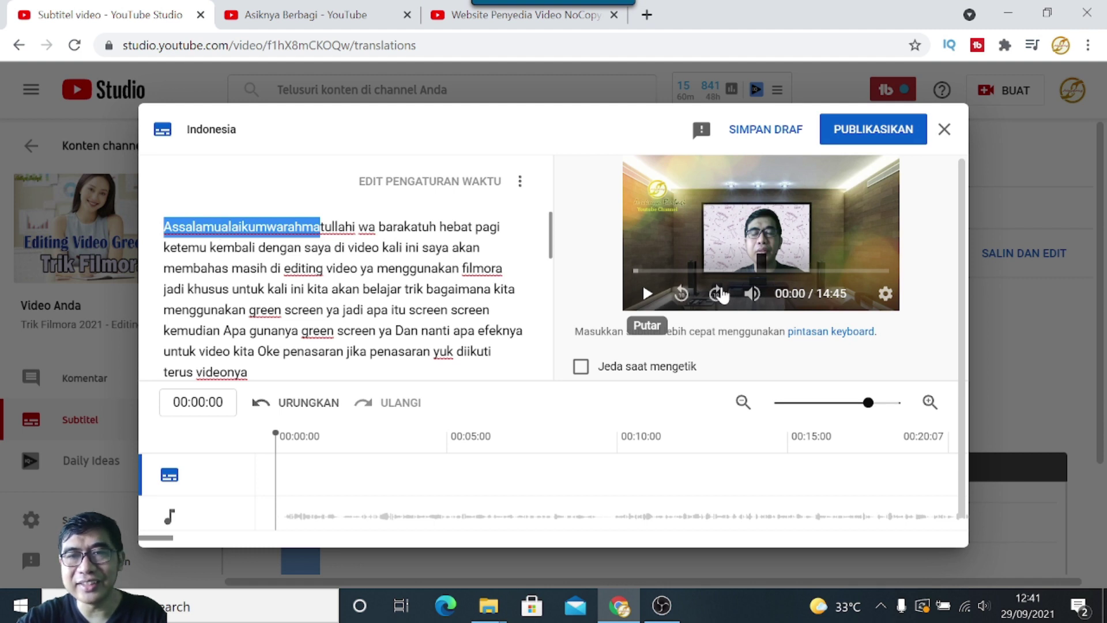
pyautogui.press('Right')
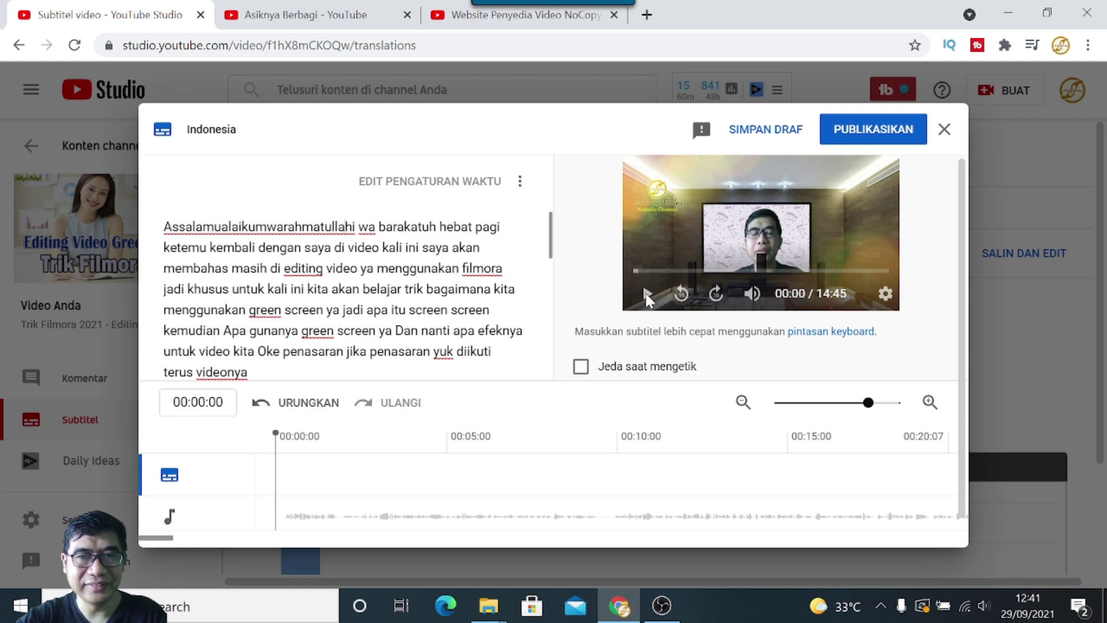
# Play the video's first four seconds and correct "hebat pagi" to "sahabat berbagi" in the subtitle text
pyautogui.click(646, 294)
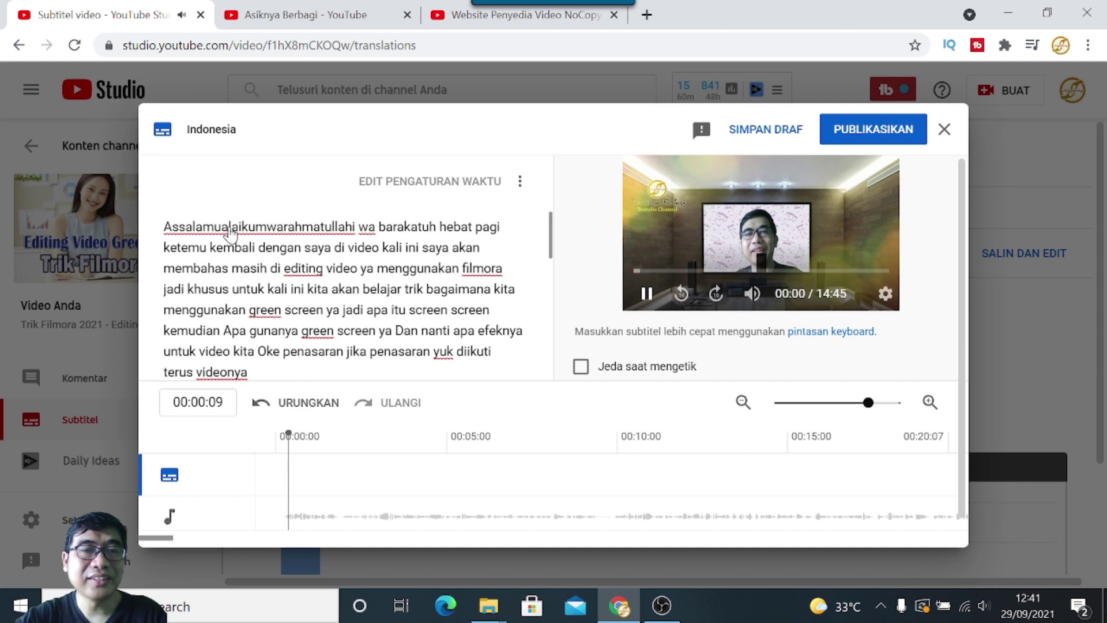
pyautogui.hotkey('shift', 'space')
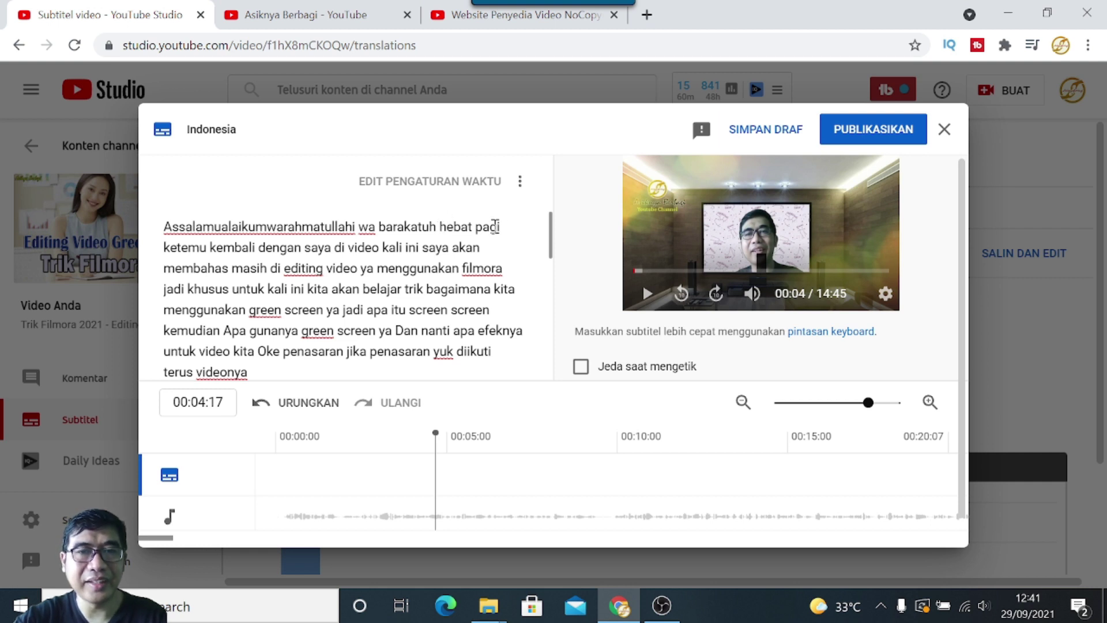
pyautogui.click(442, 226)
pyautogui.write('saha')
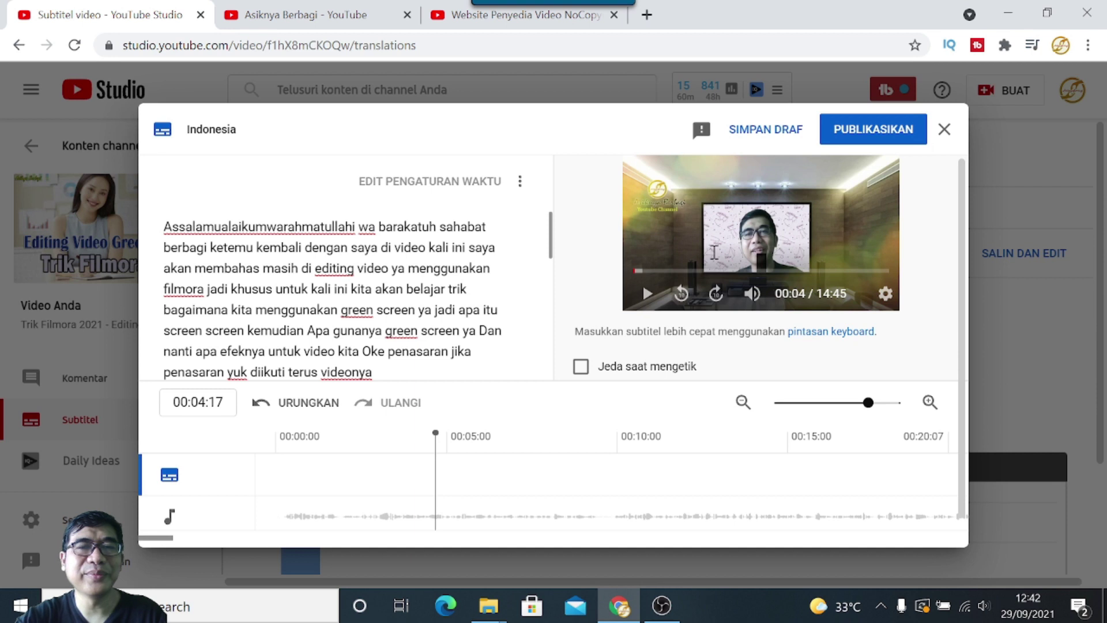
# Compare the video up to about 00:22 with the subtitle text and publish the Indonesian subtitles
pyautogui.click(647, 292)
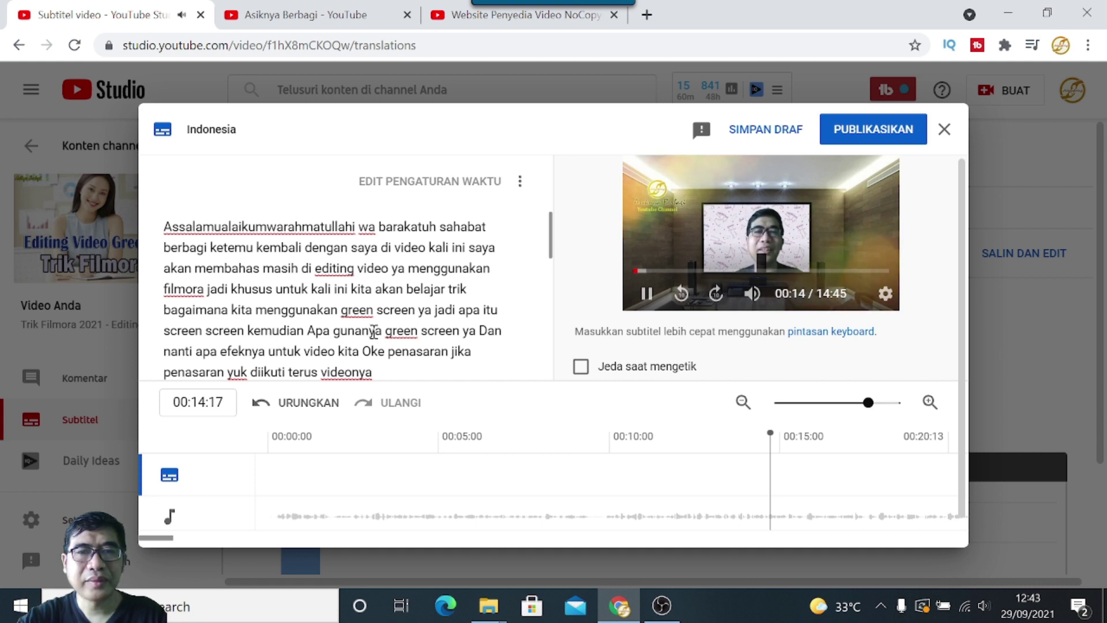
pyautogui.click(715, 294)
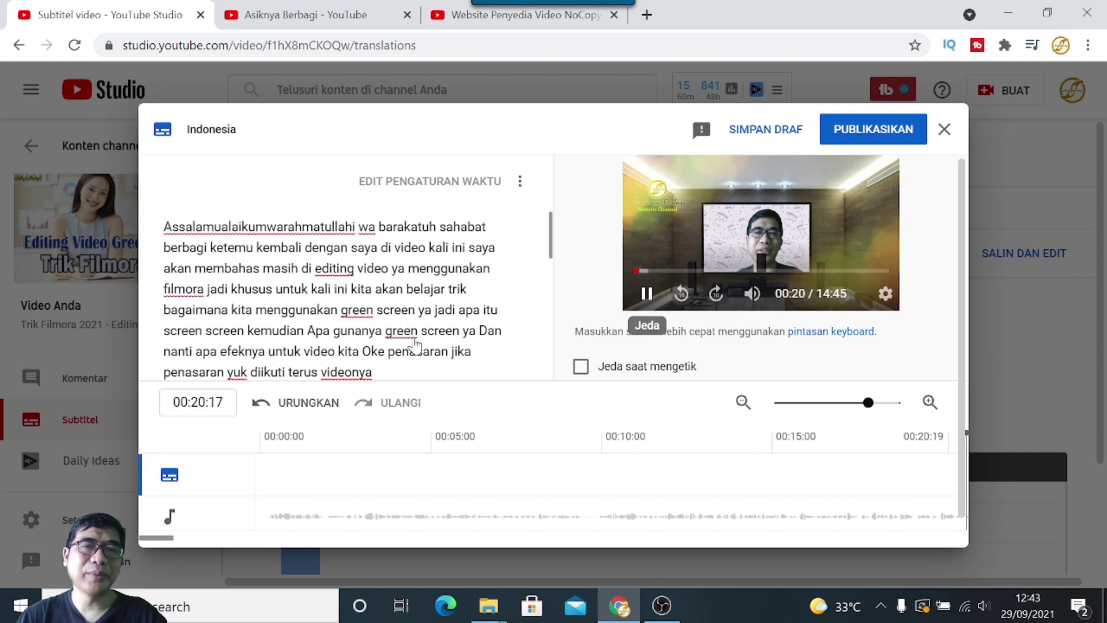
pyautogui.hotkey('shift', 'space')
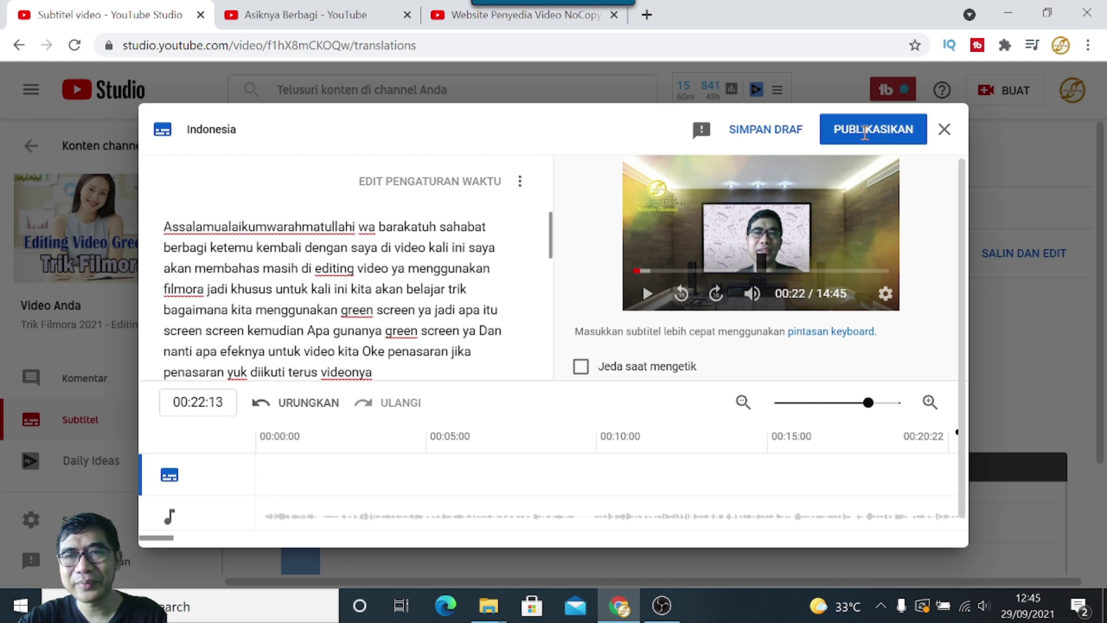
pyautogui.click(847, 130)
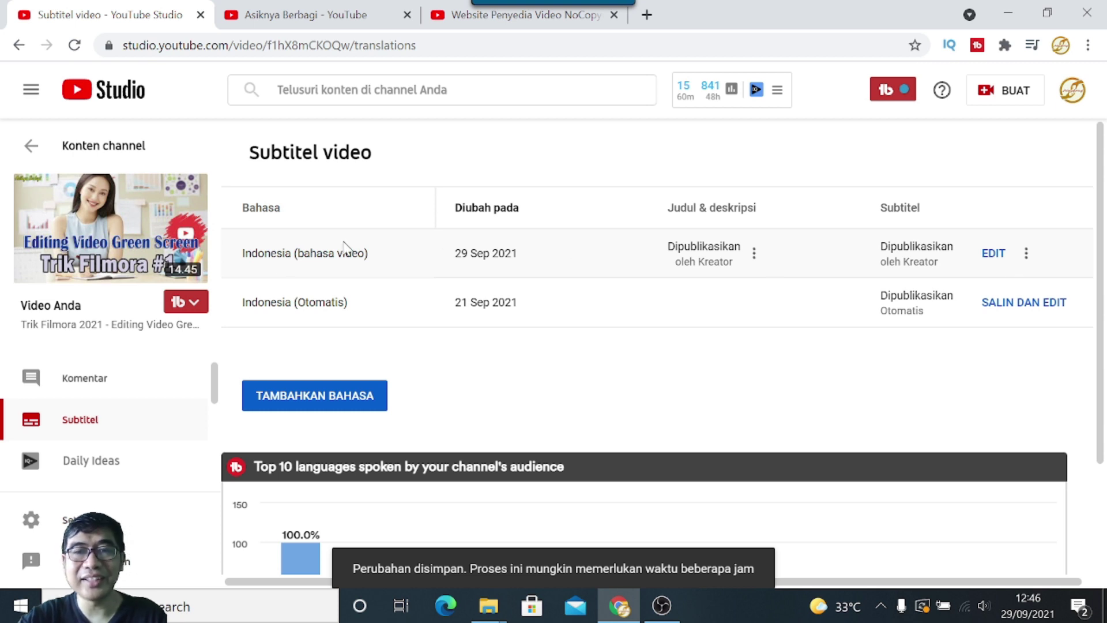
# Open "Trik Filmora 2021 - Editing Video Green Screen" from the channel's YouTube video list in a new tab and check its subtitles during playback
pyautogui.click(317, 20)
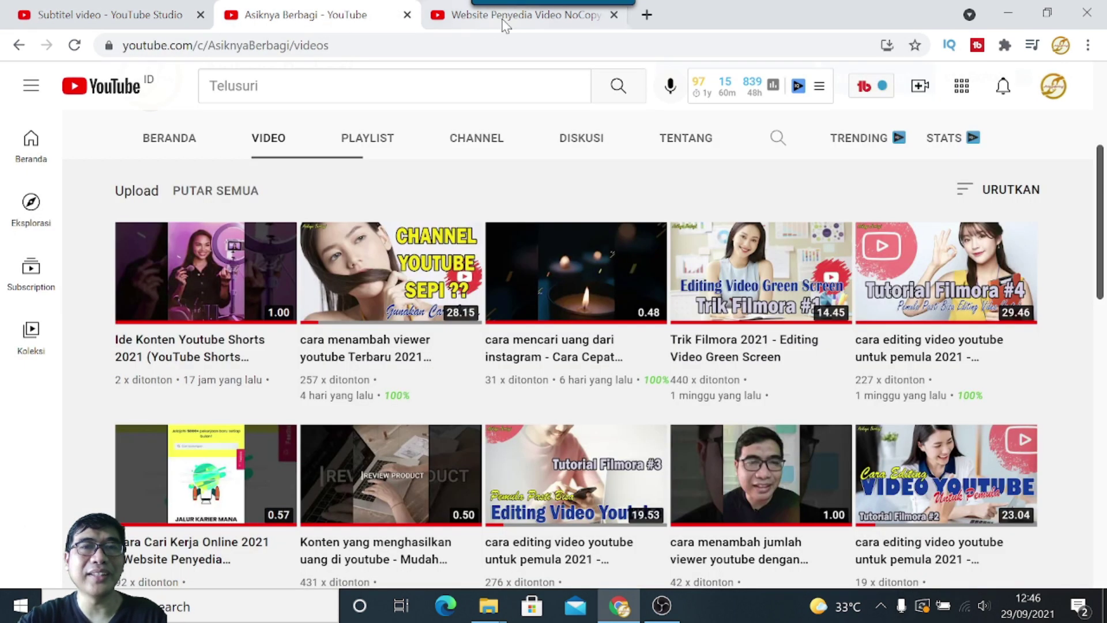
pyautogui.click(505, 18)
pyautogui.click(340, 20)
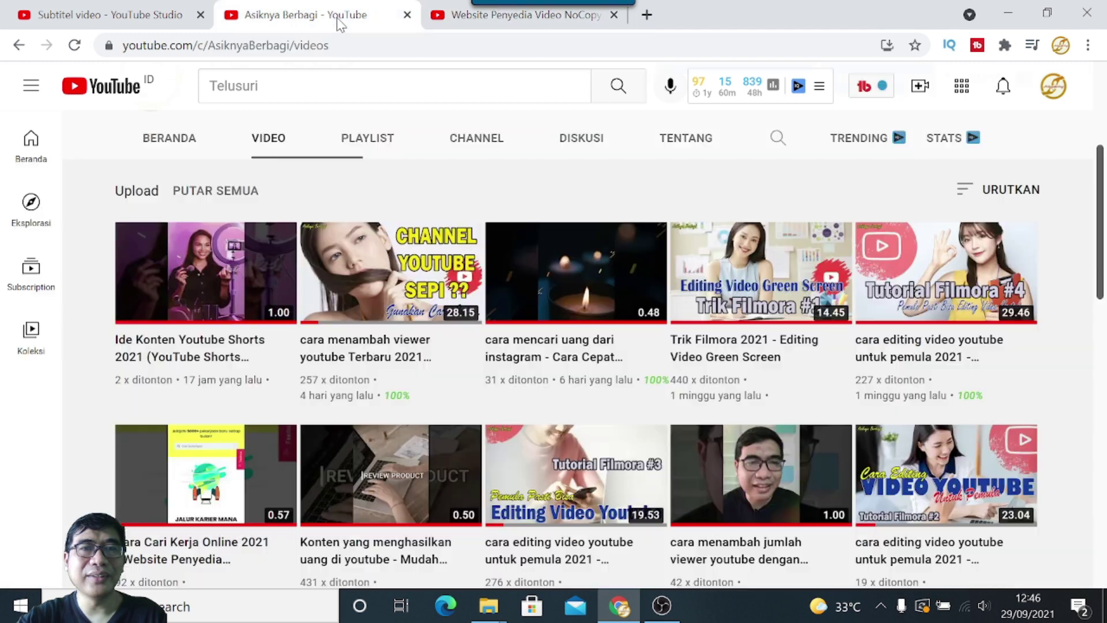
pyautogui.rightClick(743, 349)
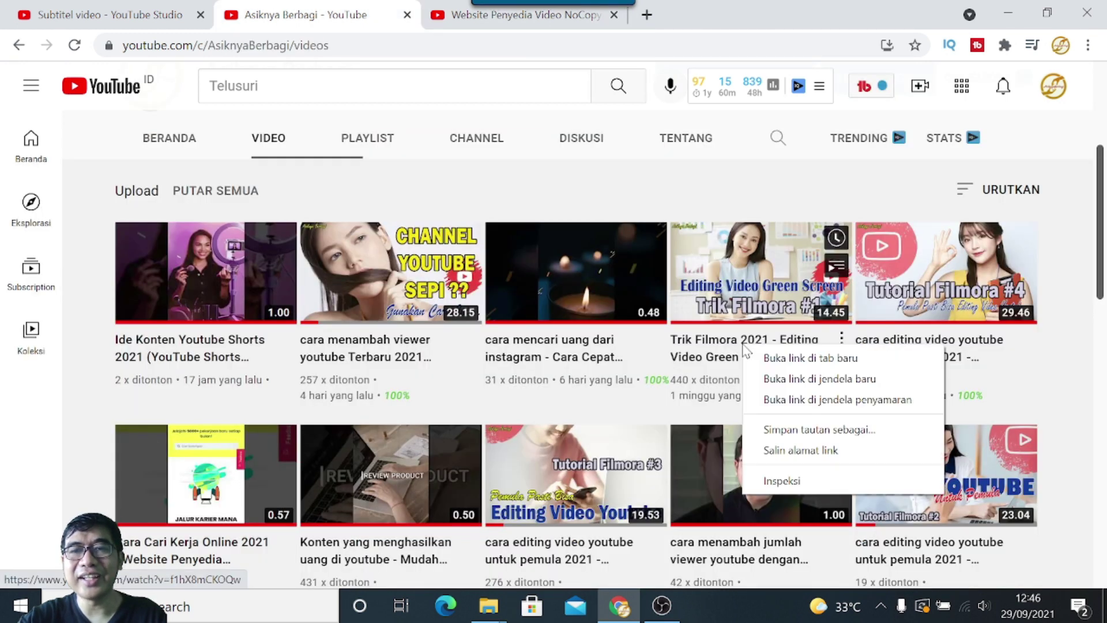
pyautogui.click(782, 360)
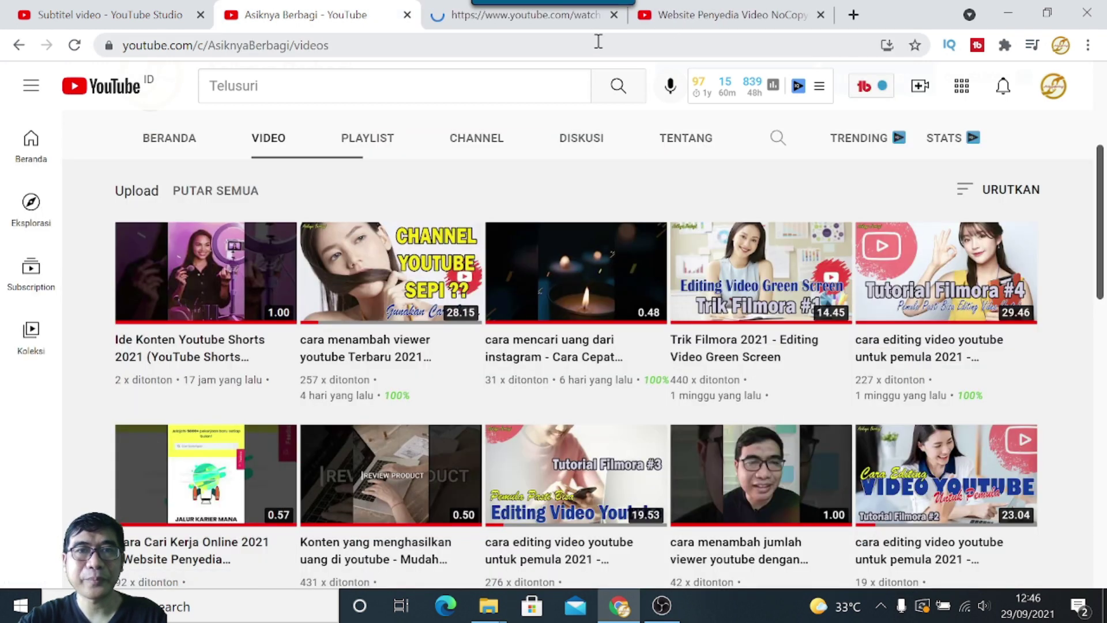
pyautogui.click(491, 17)
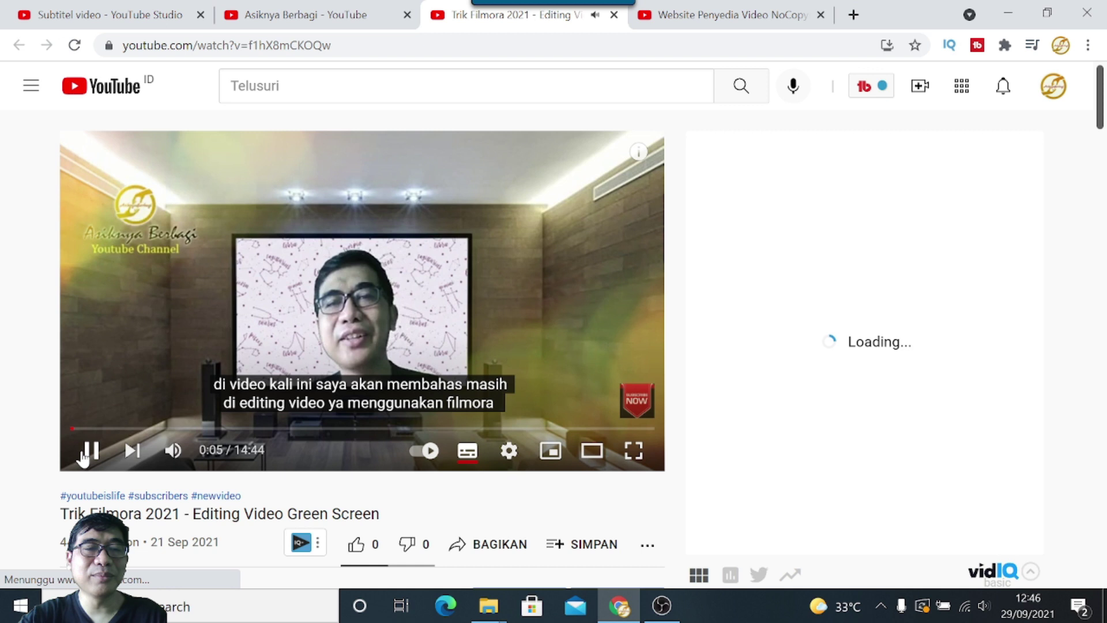
pyautogui.click(84, 455)
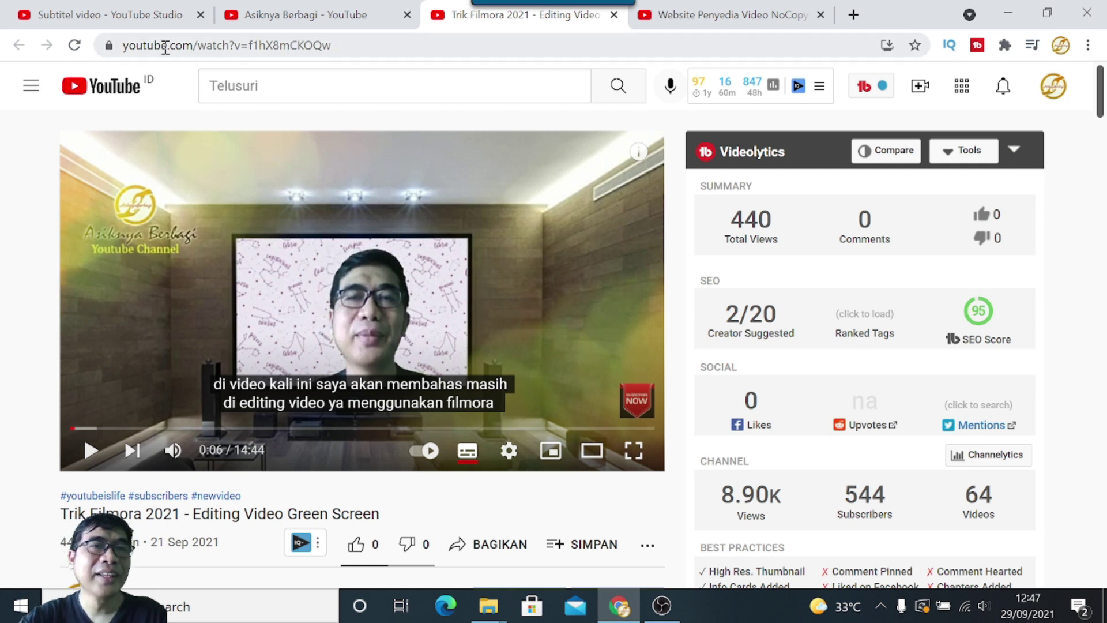
# Return to the video's subtitle page in YouTube Studio and add the language Inggris (Inggris Raya)
pyautogui.click(118, 17)
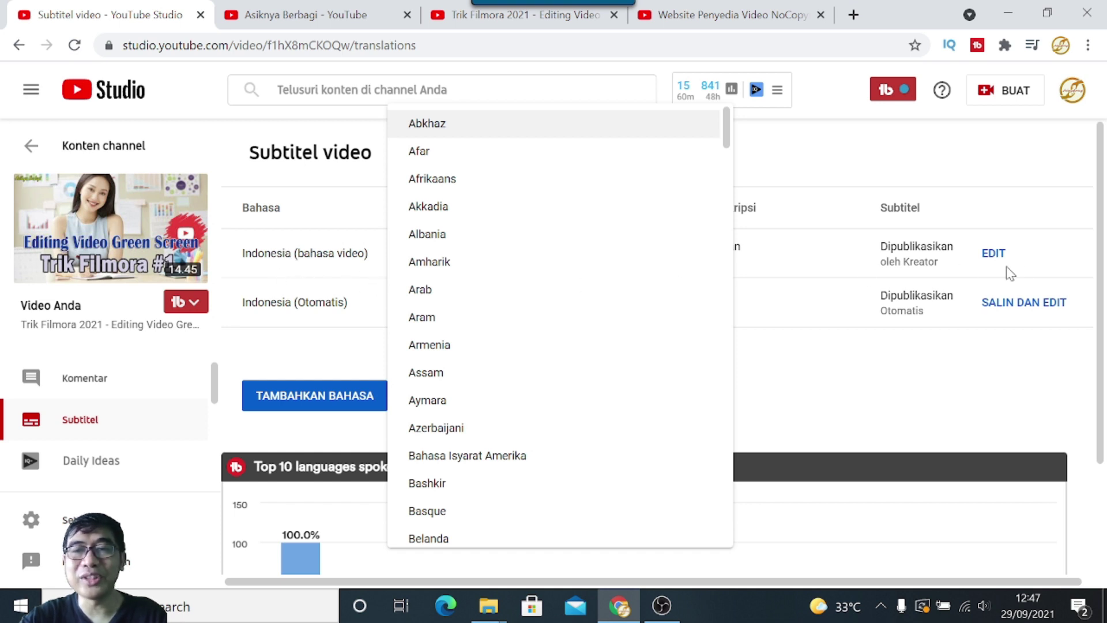
pyautogui.click(934, 247)
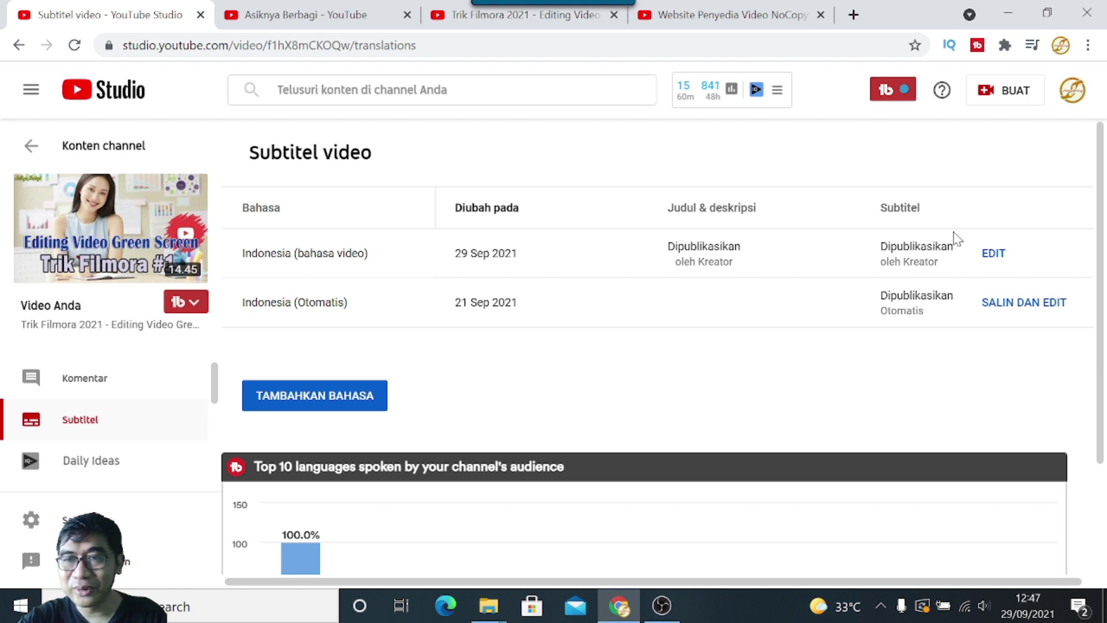
pyautogui.click(314, 397)
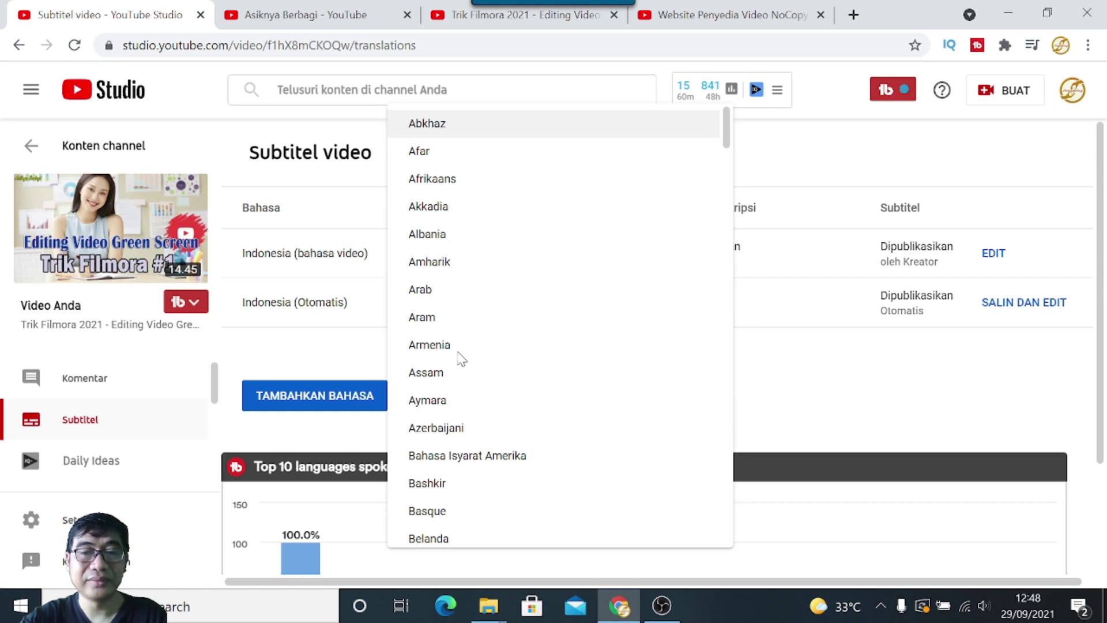
pyautogui.scroll(-20, 461, 371)
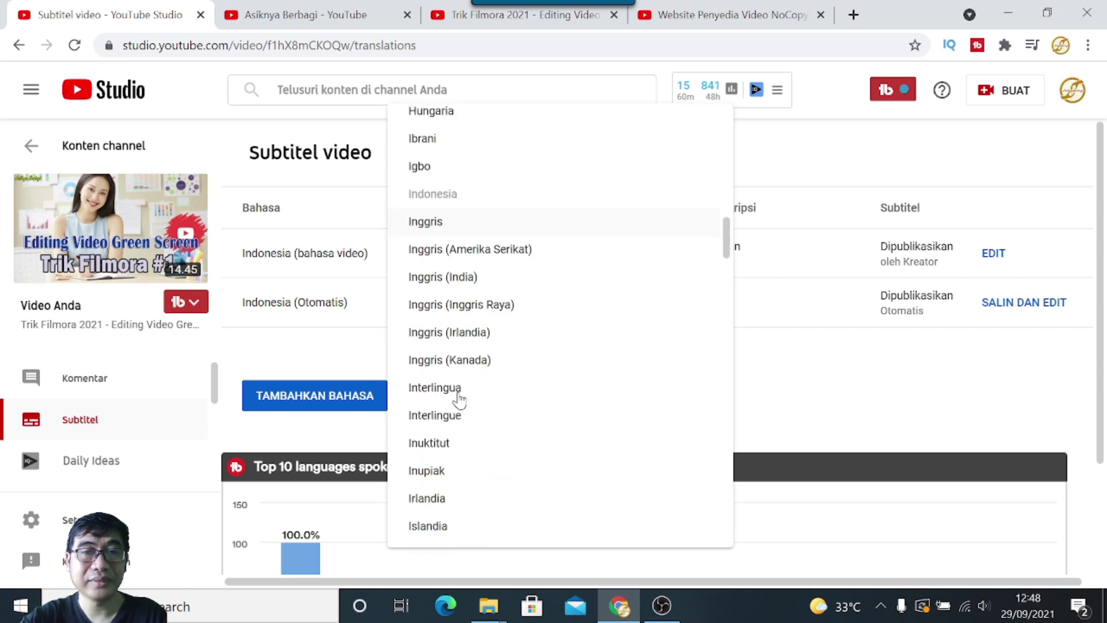
pyautogui.click(429, 225)
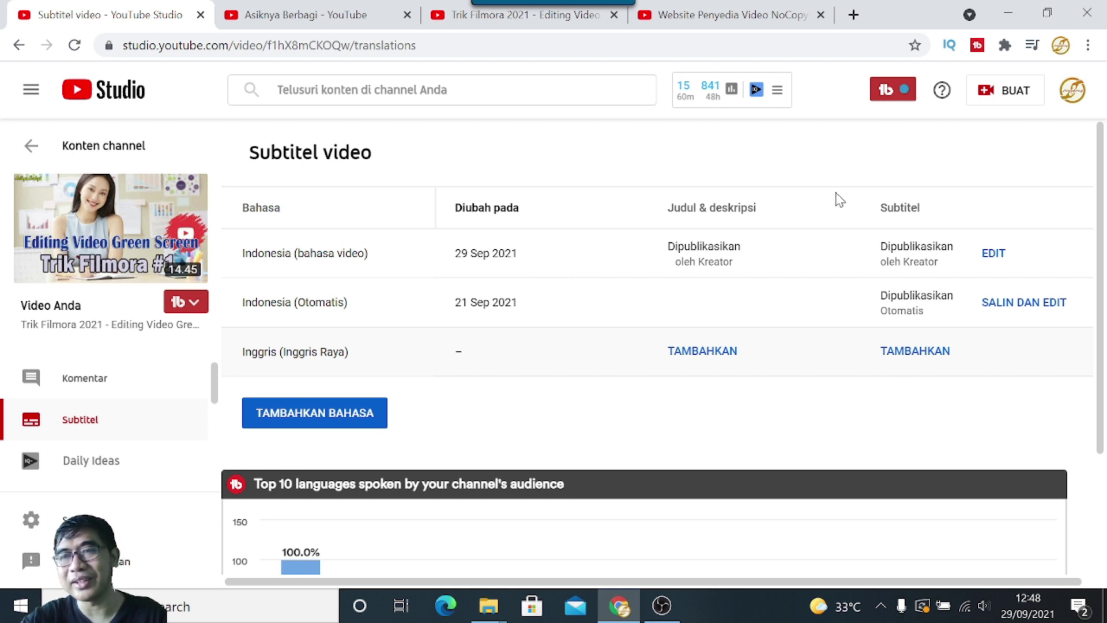
# Create the Inggris (Inggris Raya) subtitles with automatic translation and look through the translated lines
pyautogui.click(905, 353)
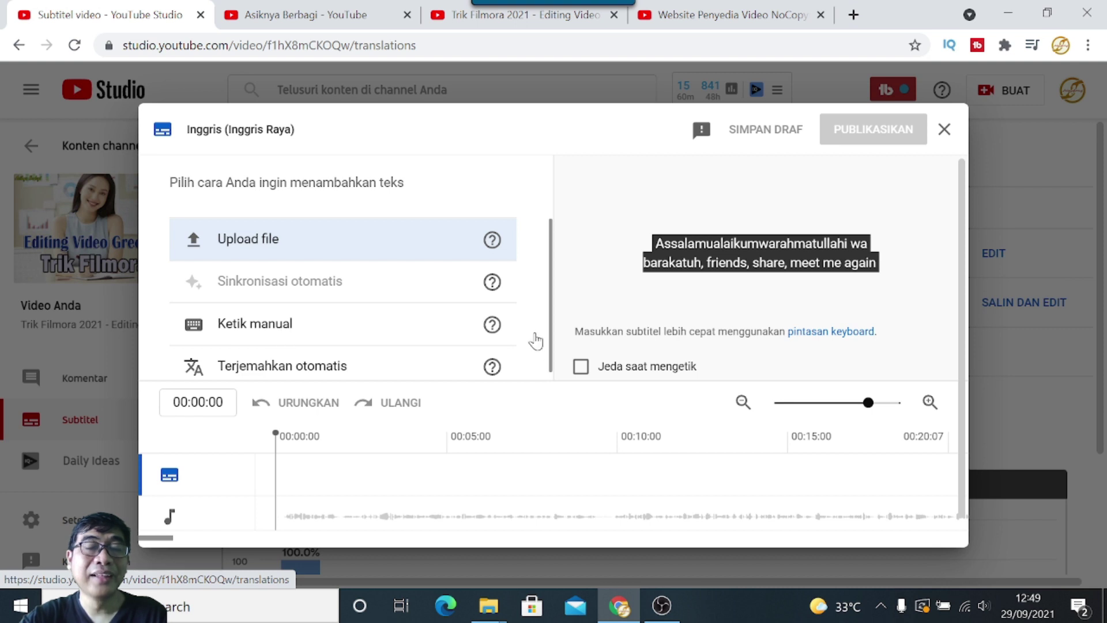
pyautogui.click(245, 330)
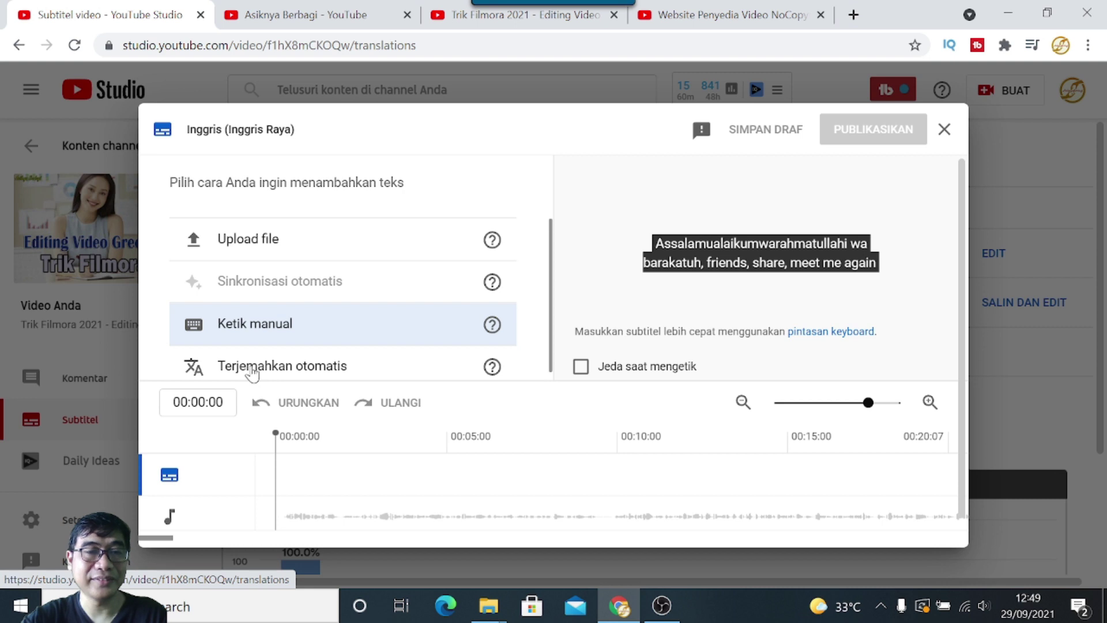
pyautogui.click(288, 368)
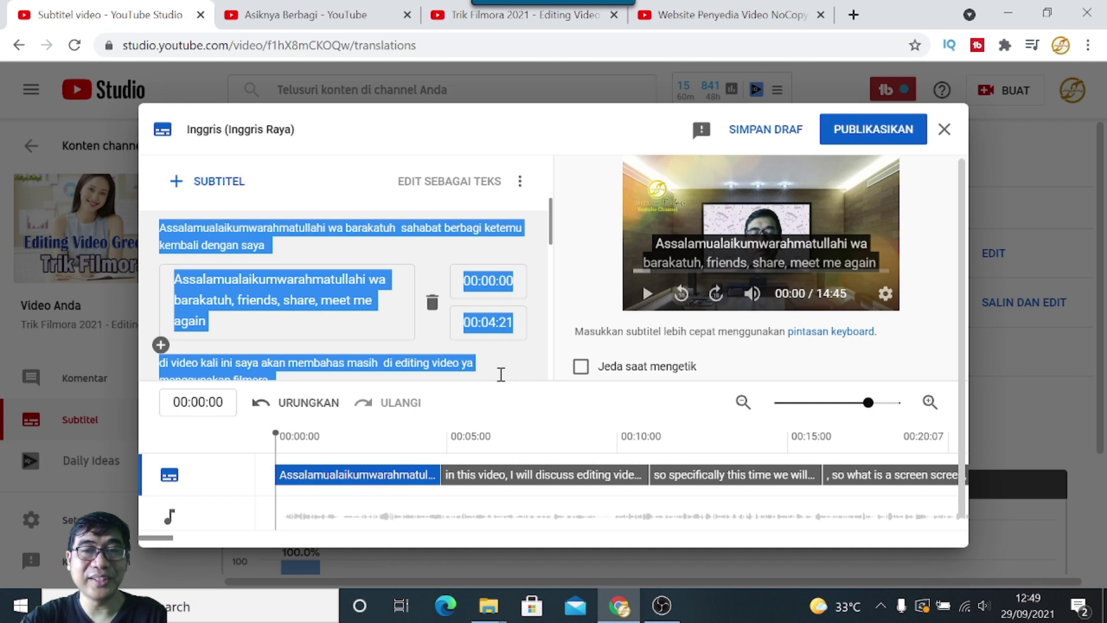
pyautogui.click(558, 245)
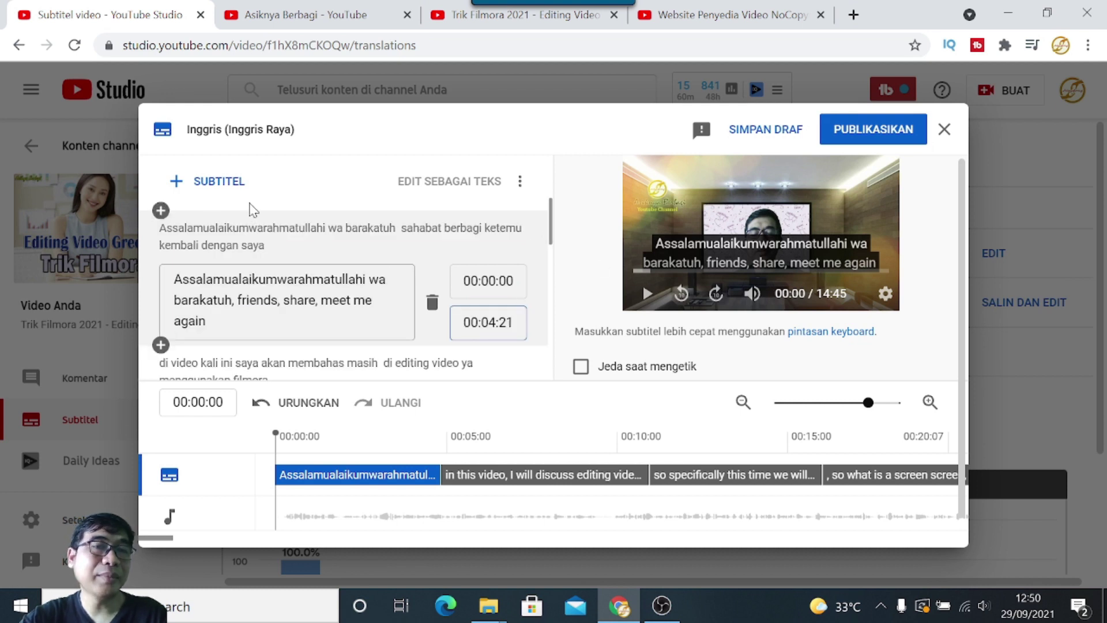
pyautogui.scroll(-15, 218, 230)
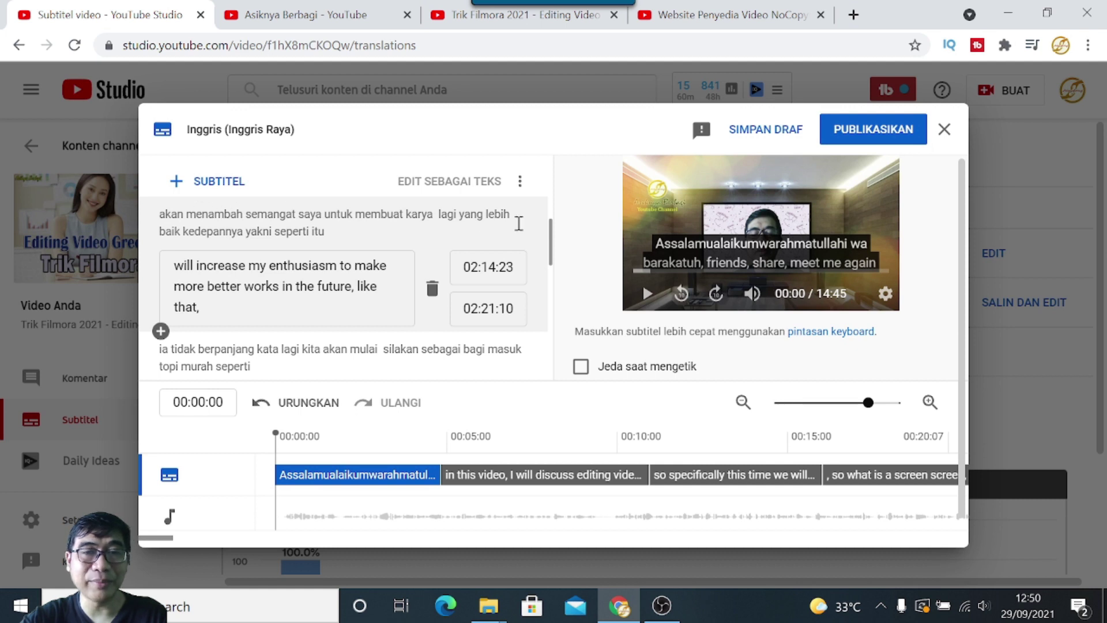
pyautogui.scroll(-10, 519, 223)
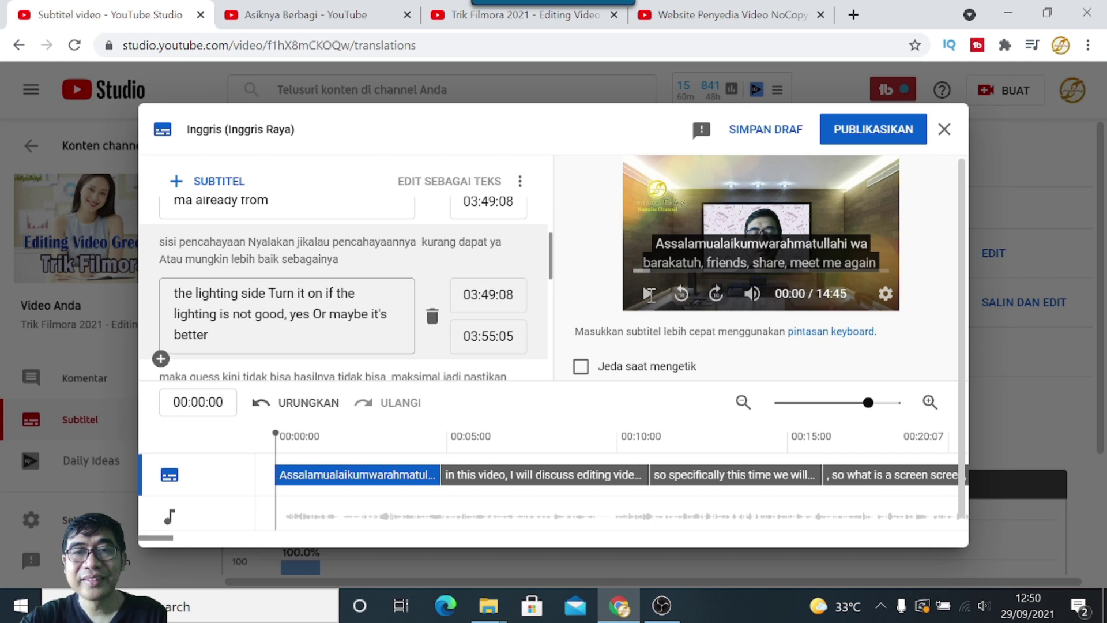
# Read through the translated English lines from about 03:55 to 04:38 against their Indonesian source text
pyautogui.scroll(-3, 346, 288)
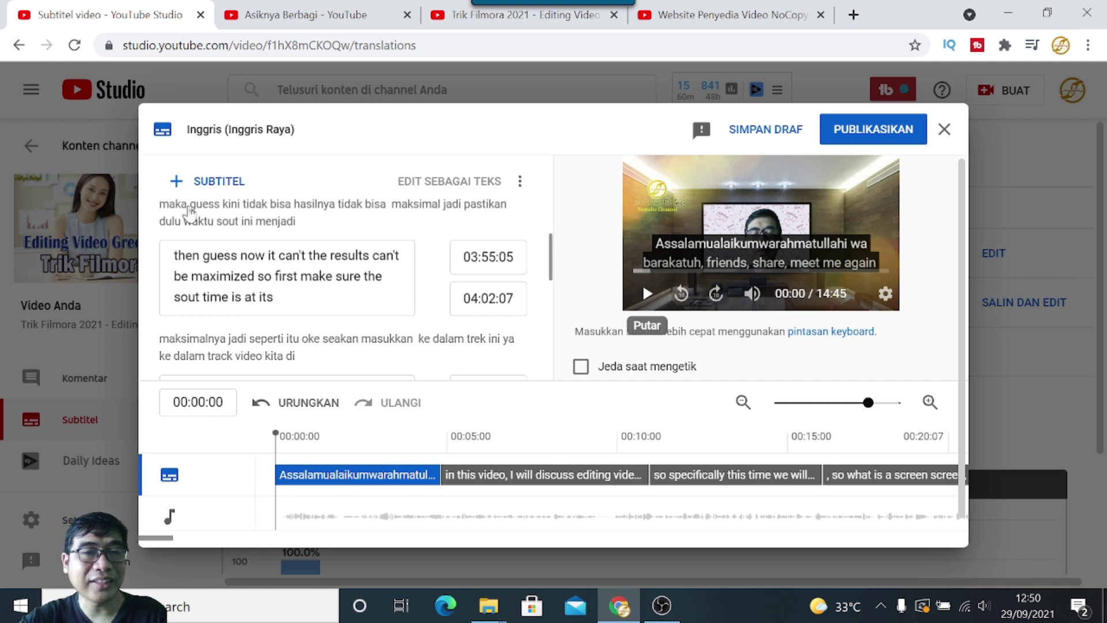
pyautogui.scroll(-5, 246, 217)
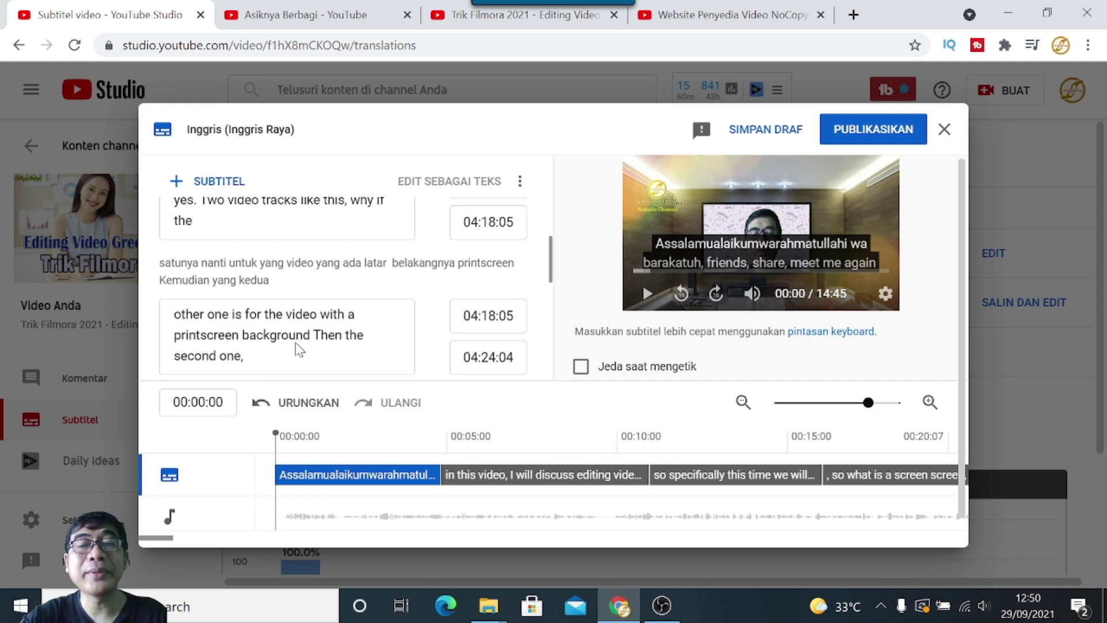
pyautogui.scroll(-2, 295, 342)
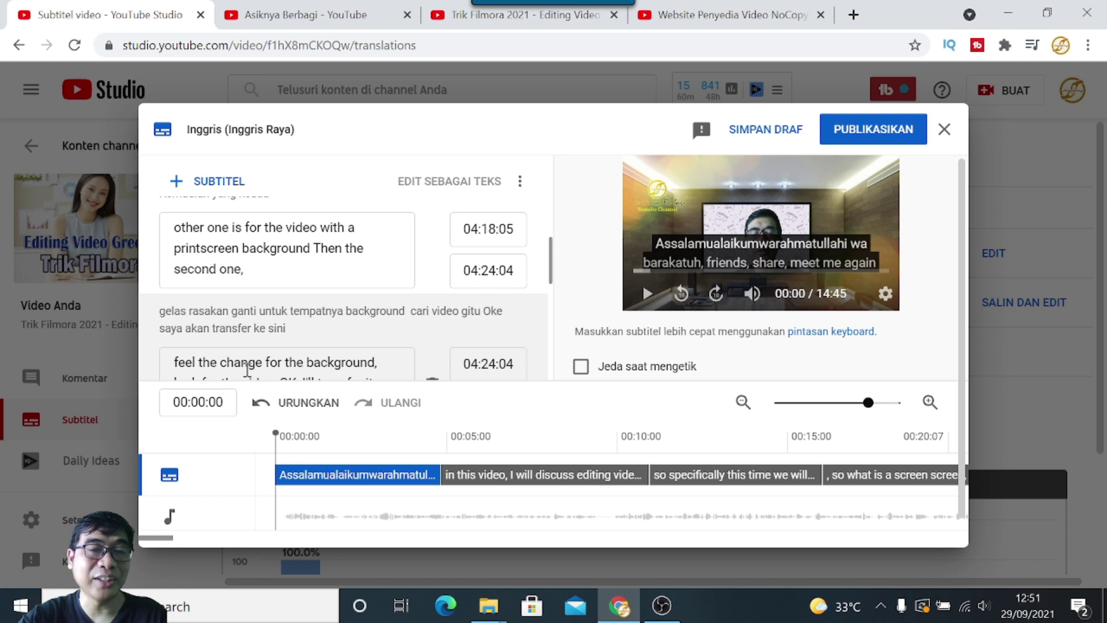
pyautogui.scroll(-3, 247, 367)
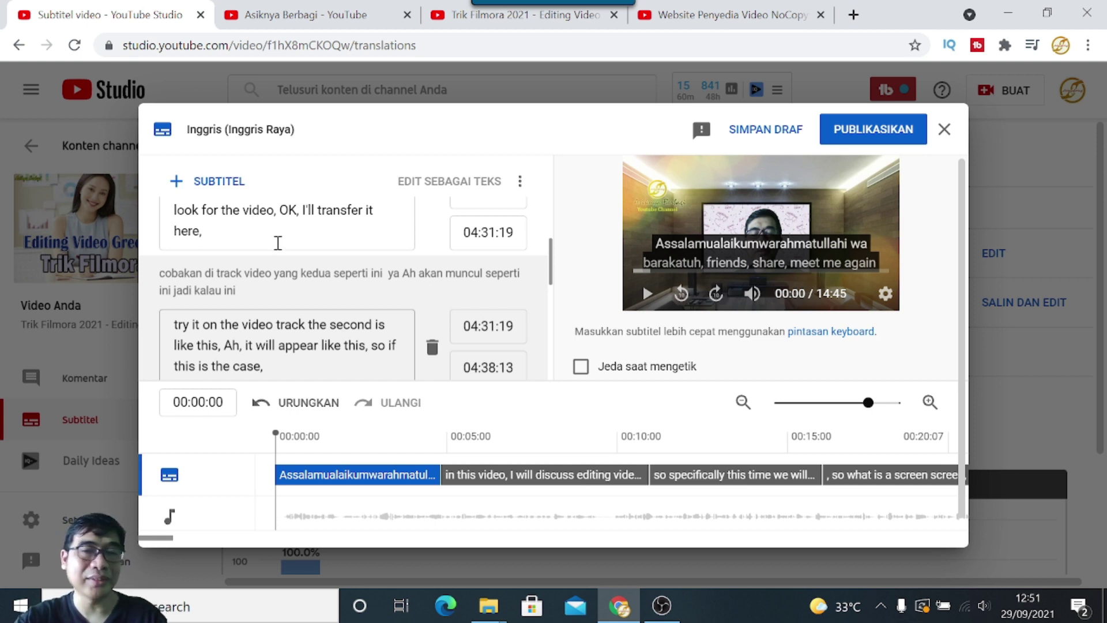
pyautogui.scroll(-1, 331, 250)
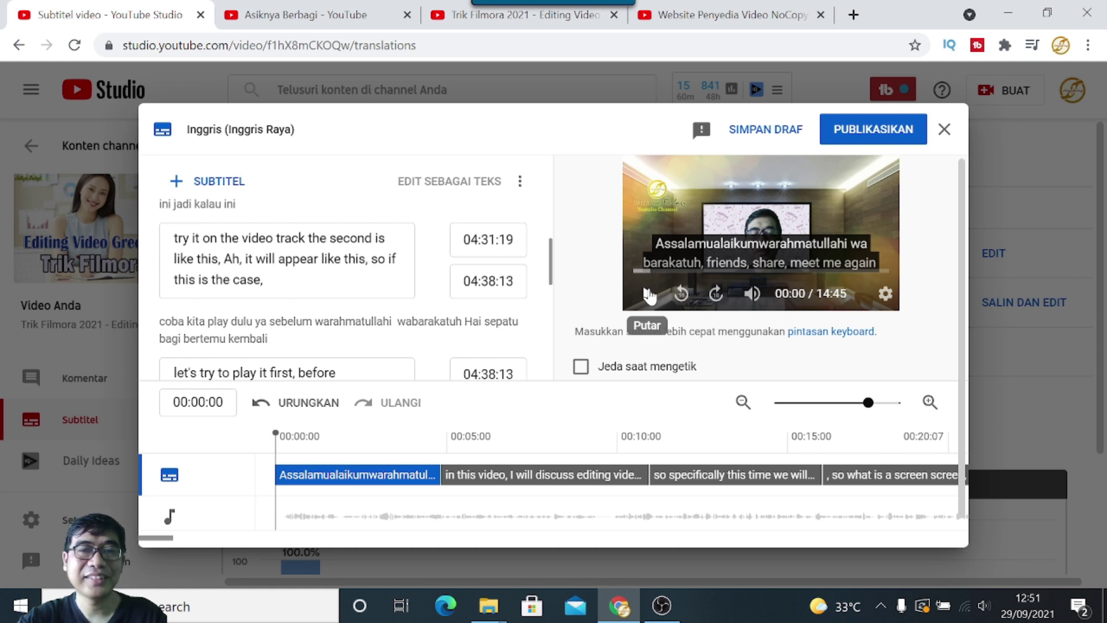
# Preview the English subtitles up to about 00:14, compare the line with its Indonesian source, and publish the Inggris (Inggris Raya) subtitles
pyautogui.click(648, 296)
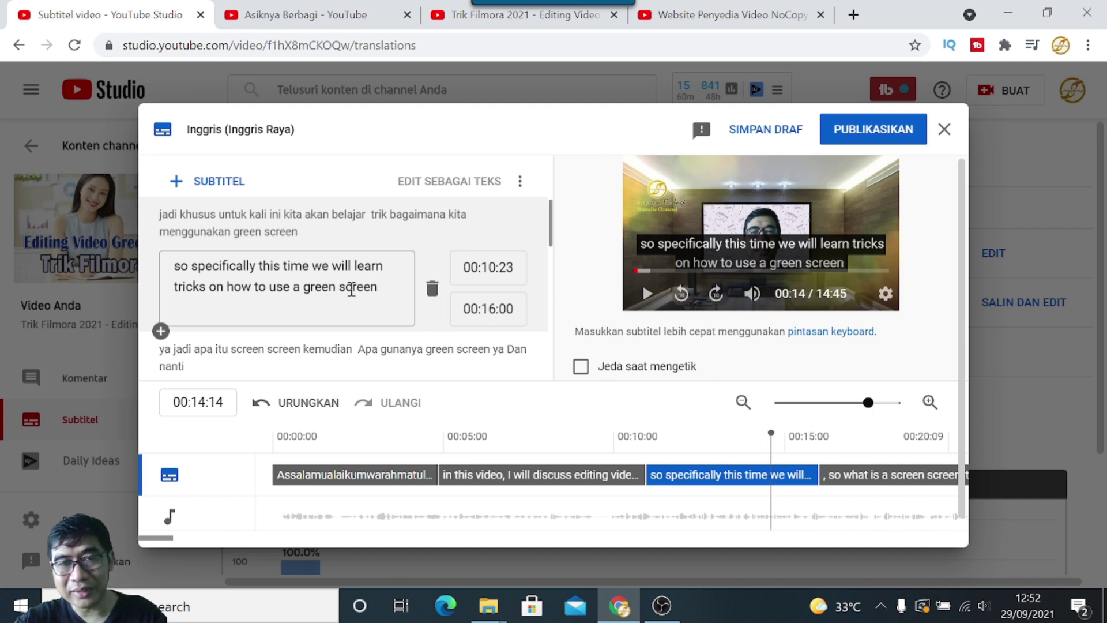
pyautogui.tripleClick(174, 214)
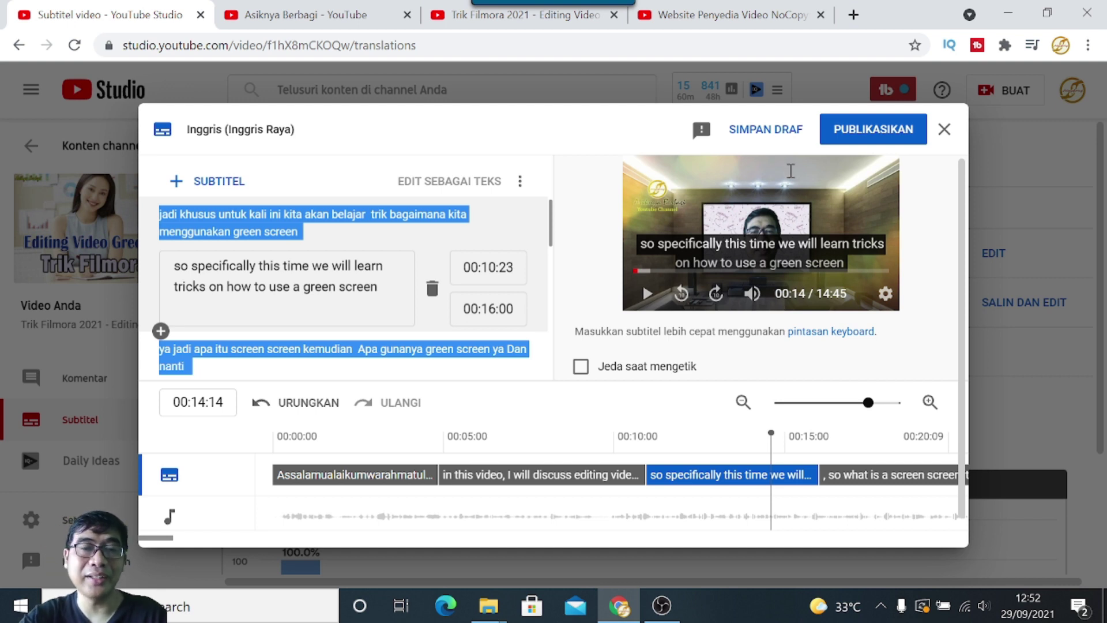
pyautogui.click(167, 457)
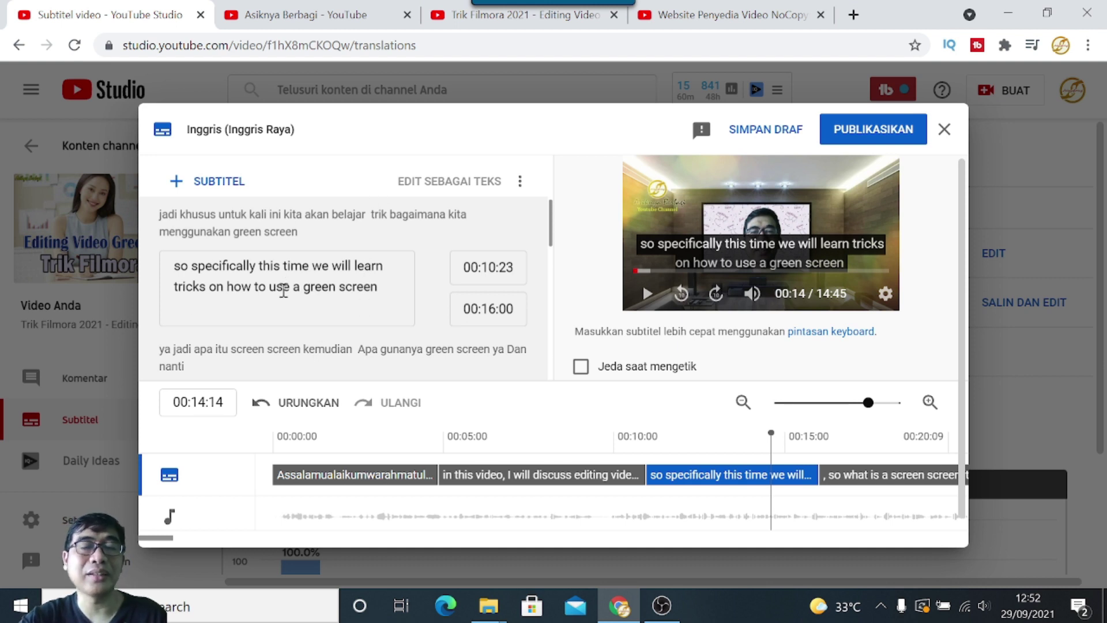
pyautogui.moveTo(283, 291)
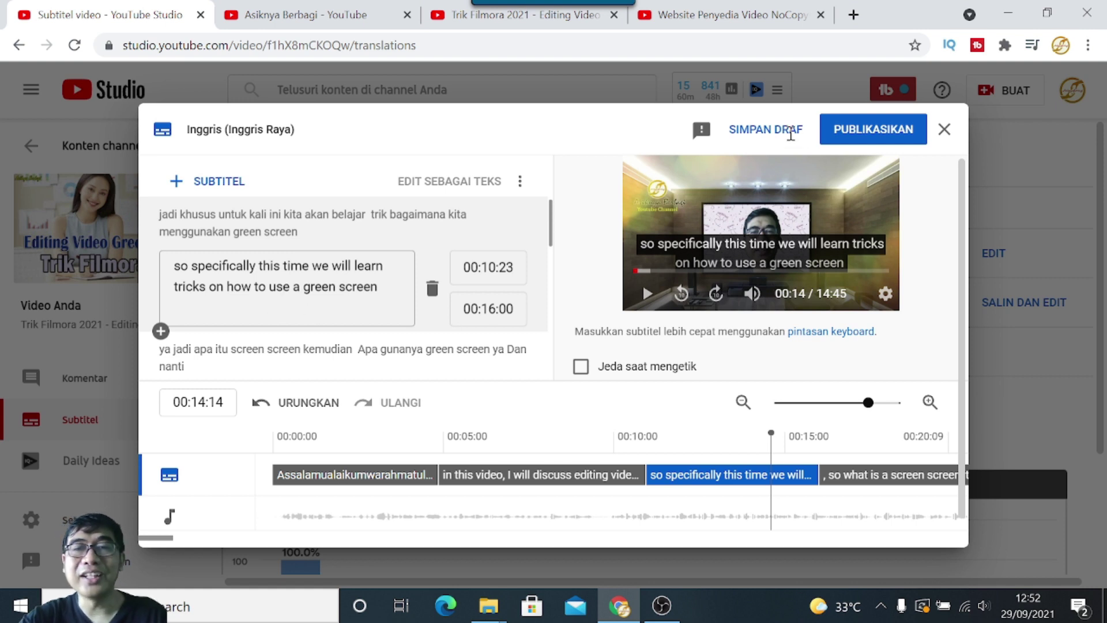
pyautogui.click(859, 134)
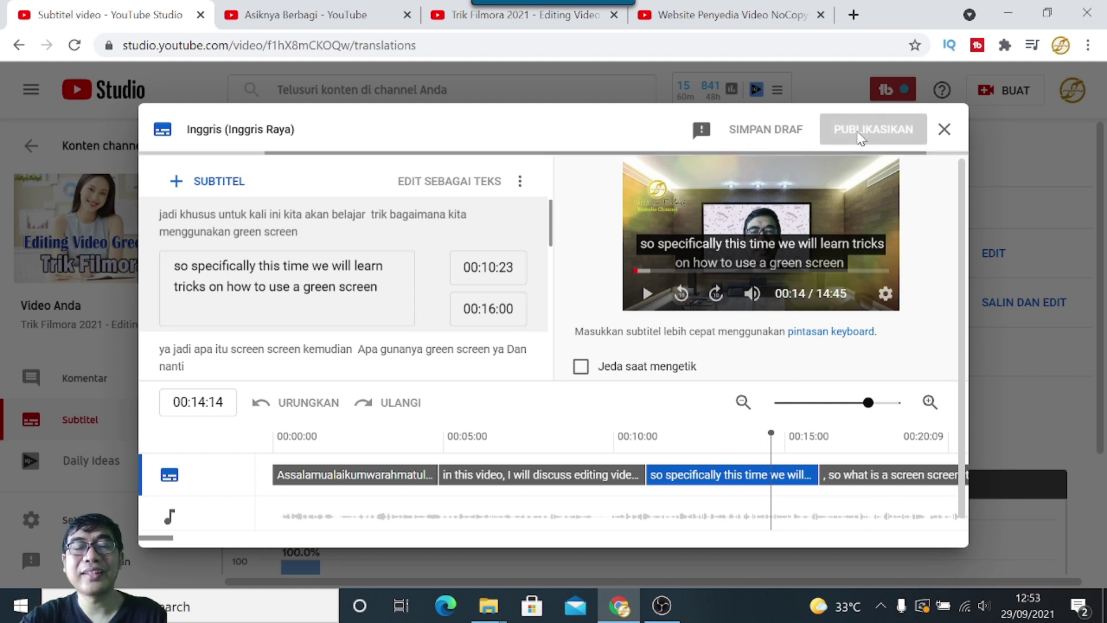
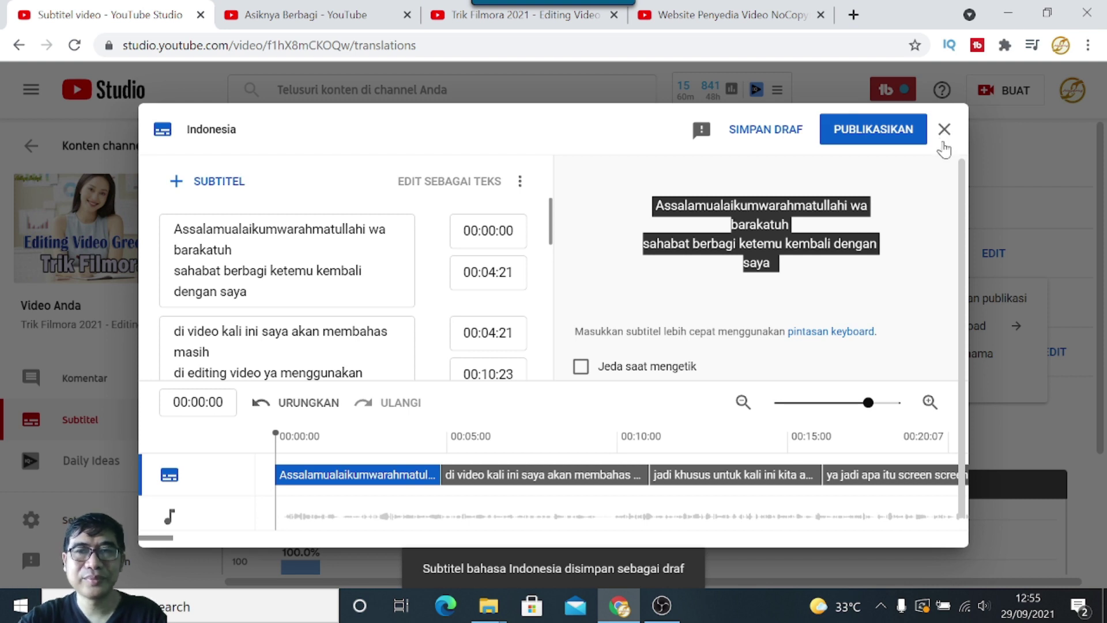
# Close the Indonesian subtitle editor and options menu, and view the subtitles on the Trik Filmora and Website Penyedia Video NoCopyright watch pages
pyautogui.click(944, 132)
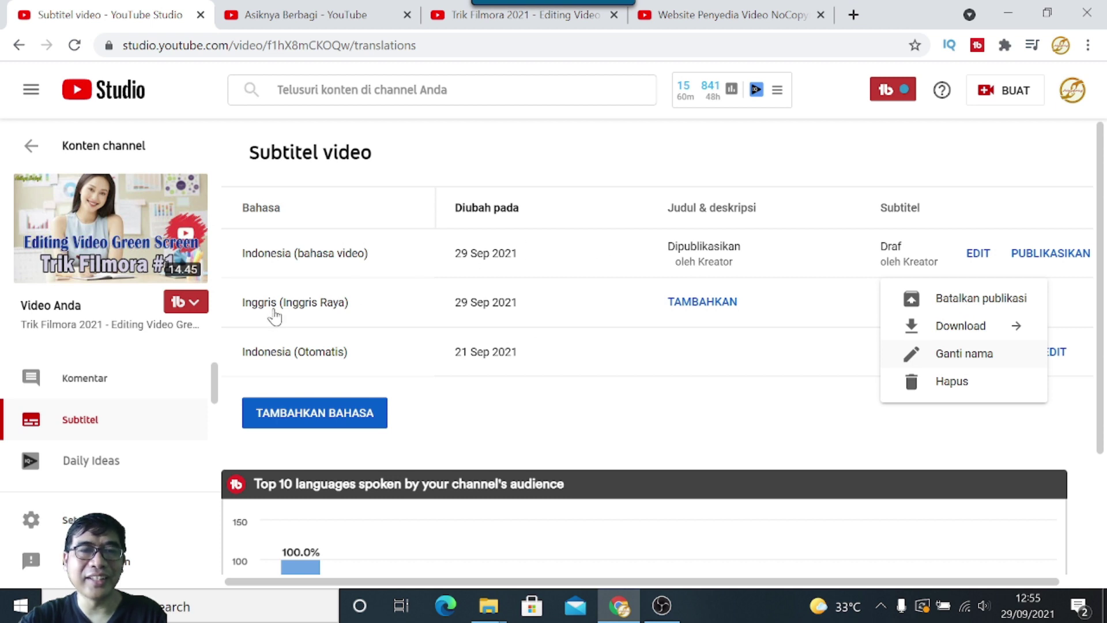
pyautogui.click(943, 297)
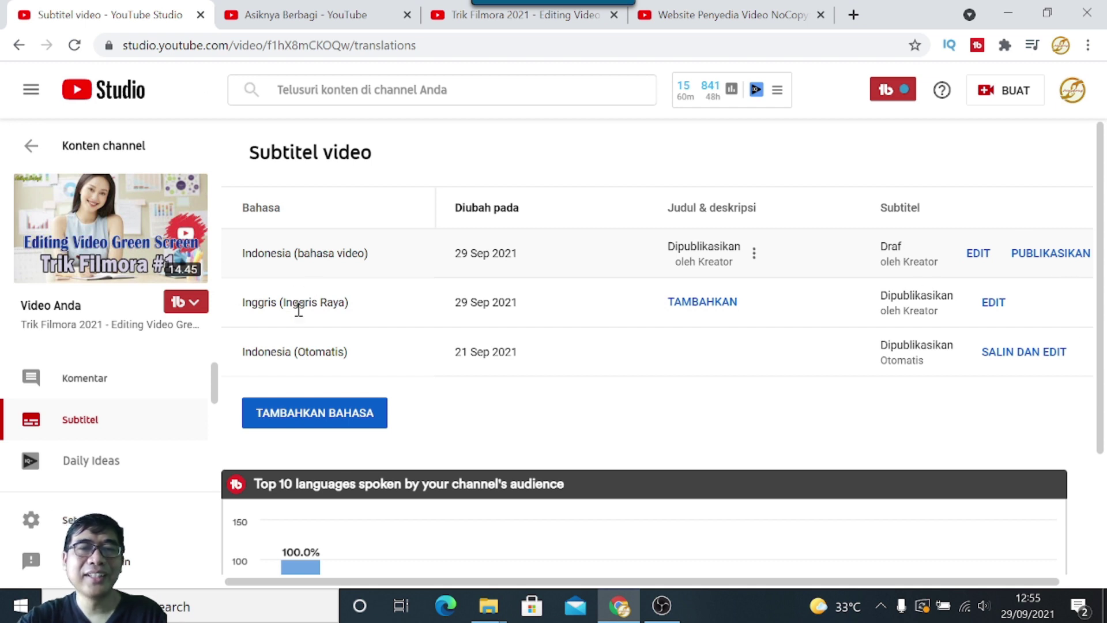
pyautogui.click(513, 16)
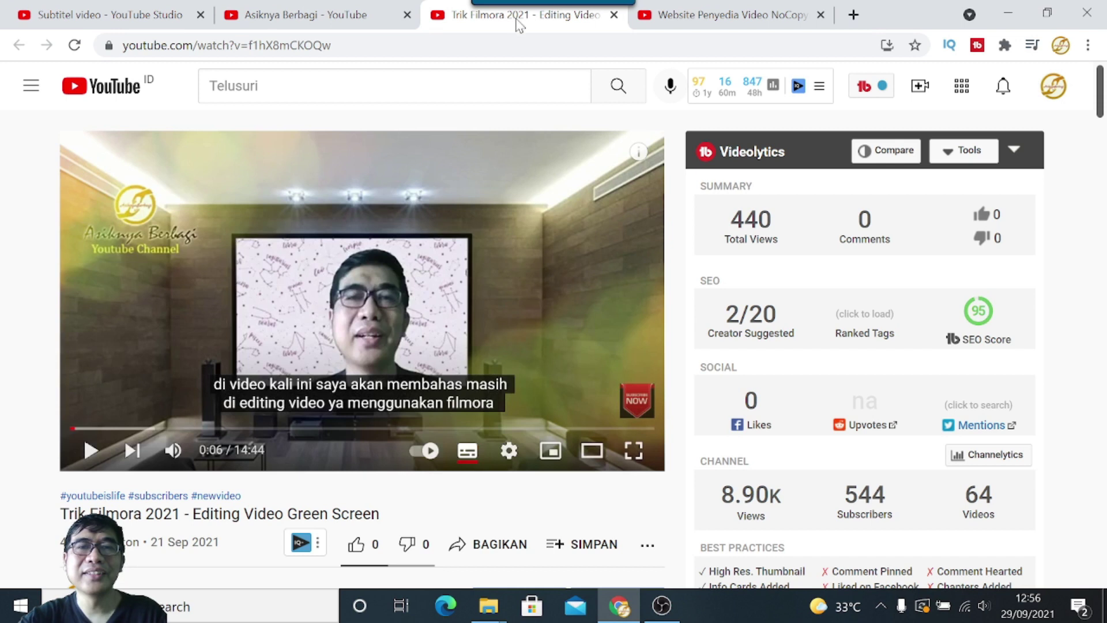
pyautogui.click(711, 19)
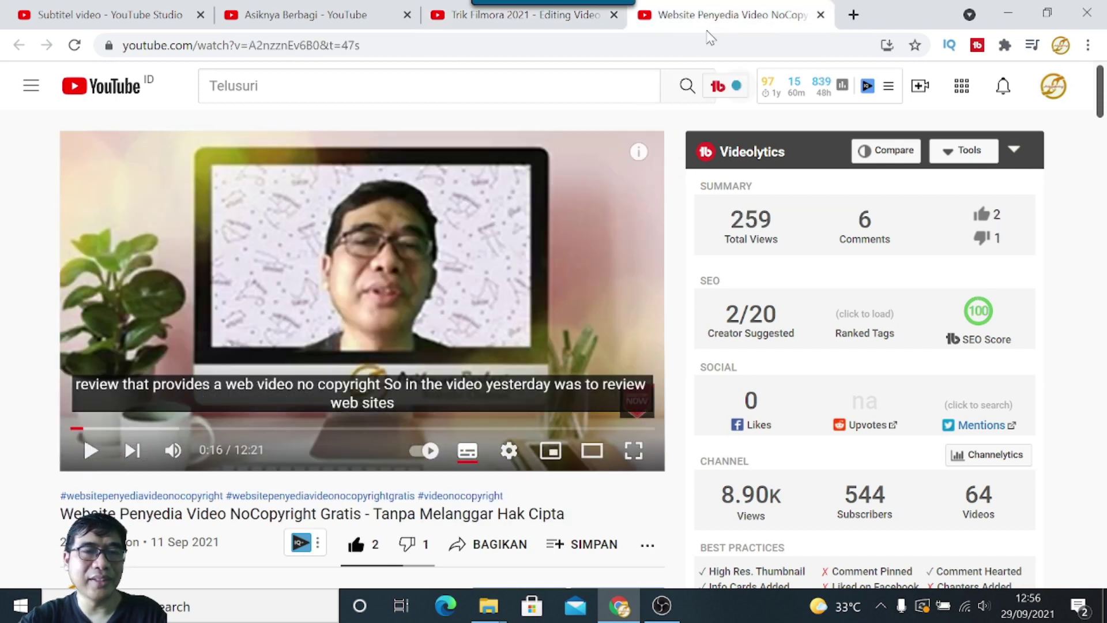
pyautogui.click(140, 16)
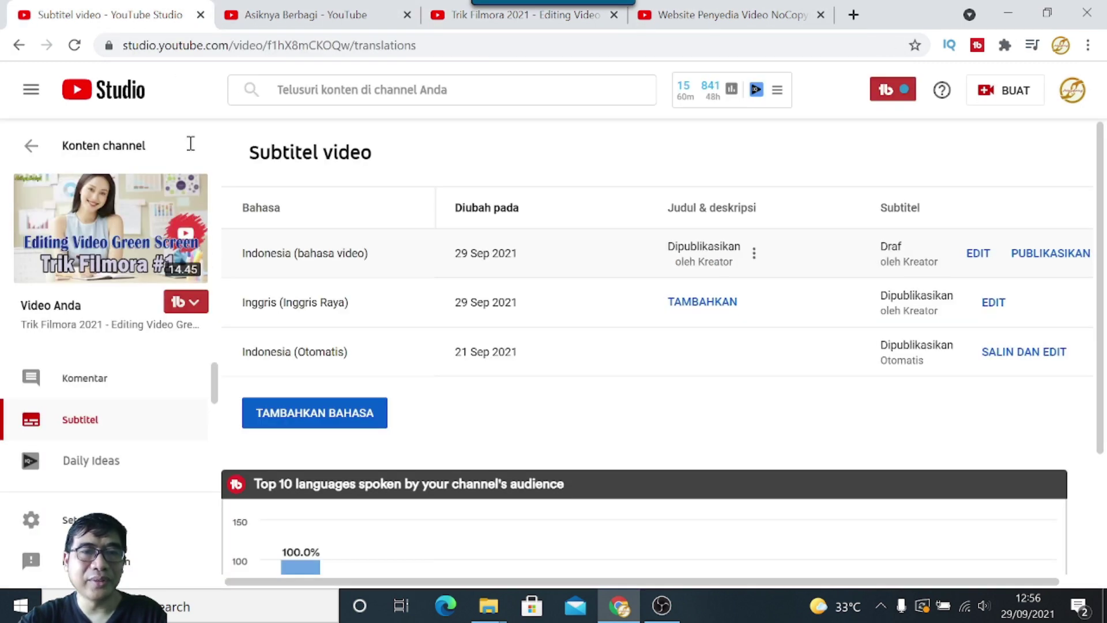
# Play "Trik Filmora 2021 - Editing Video Green Screen" from the start to check its English subtitles, and pause at about 0:07
pyautogui.click(503, 26)
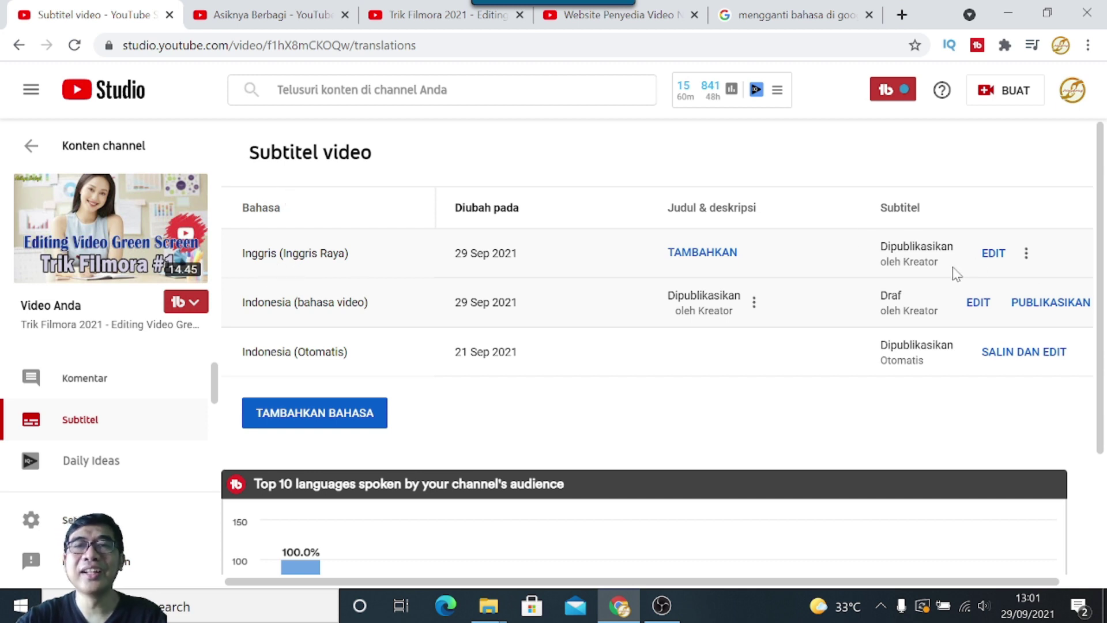
pyautogui.hotkey('ctrl', '3')
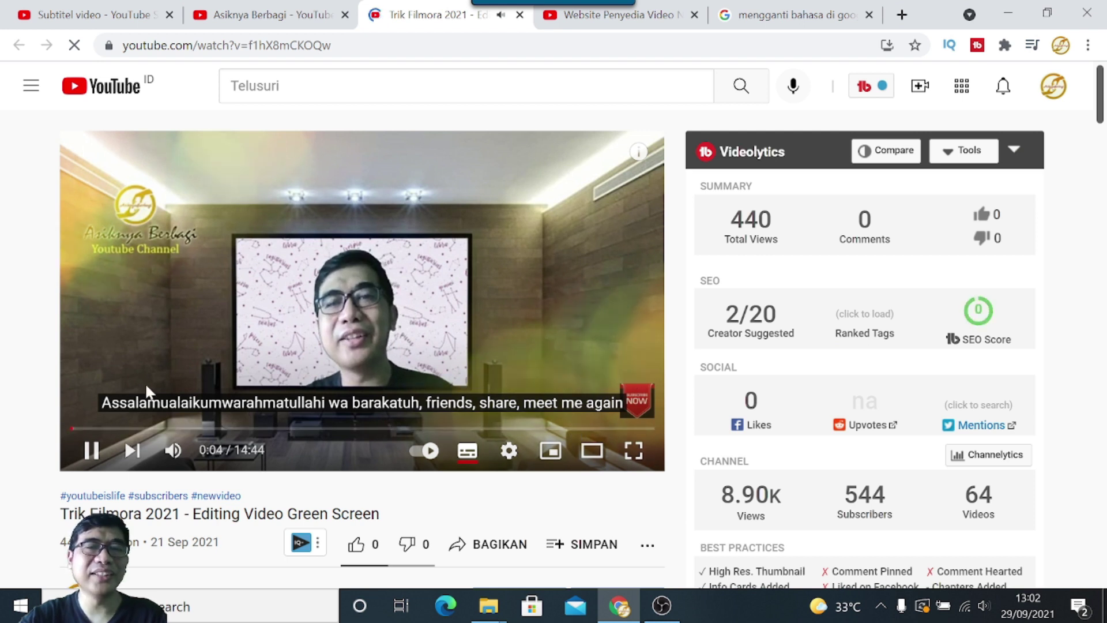
pyautogui.click(118, 17)
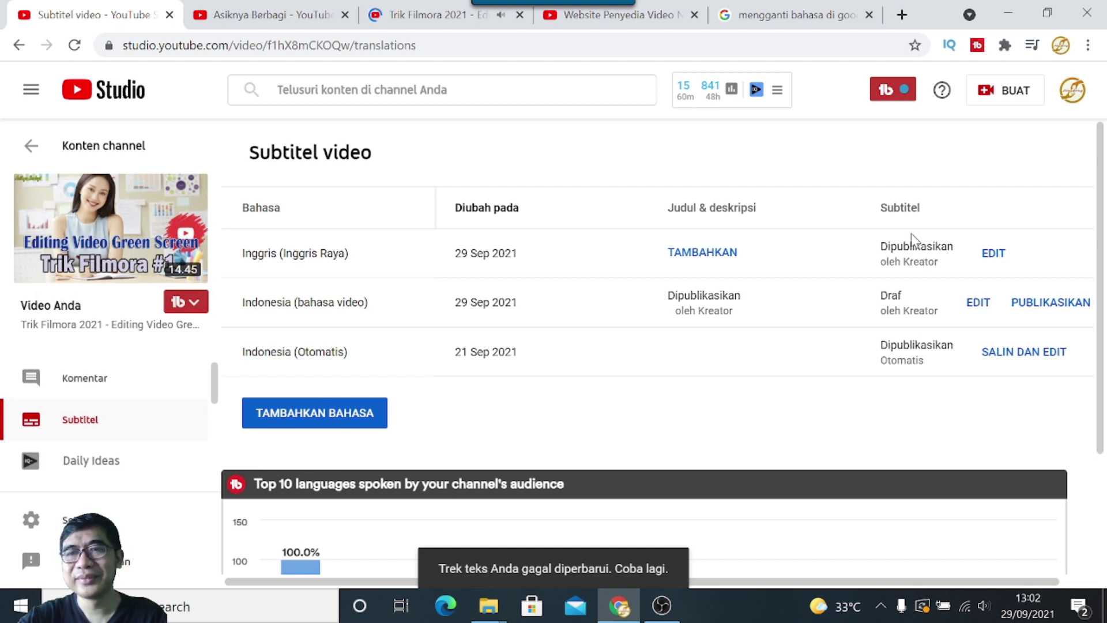
pyautogui.click(413, 13)
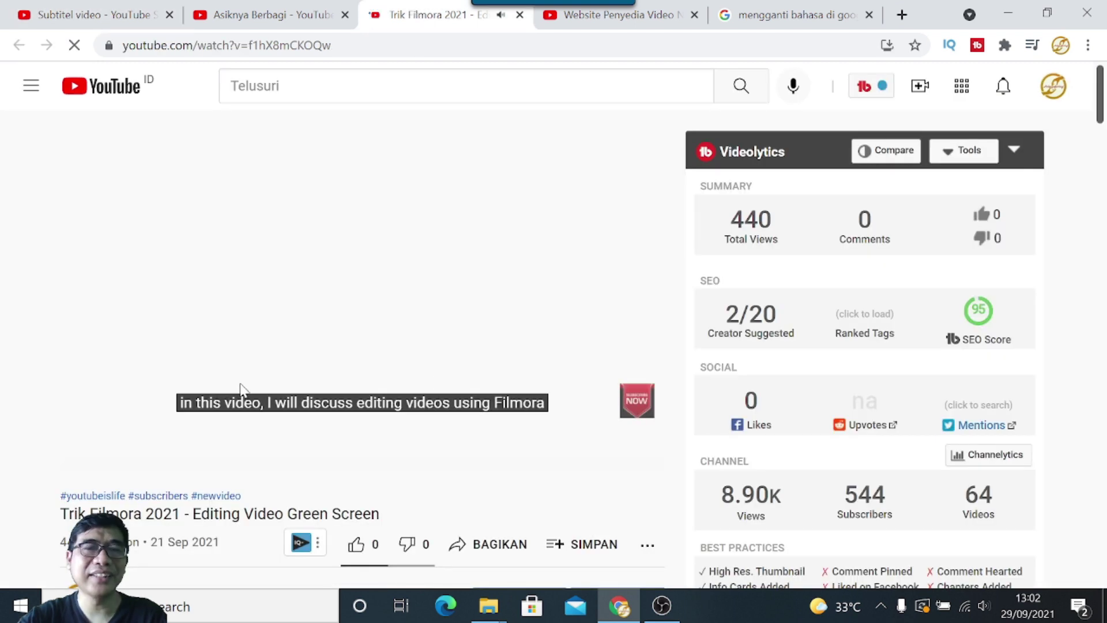
pyautogui.moveTo(202, 366)
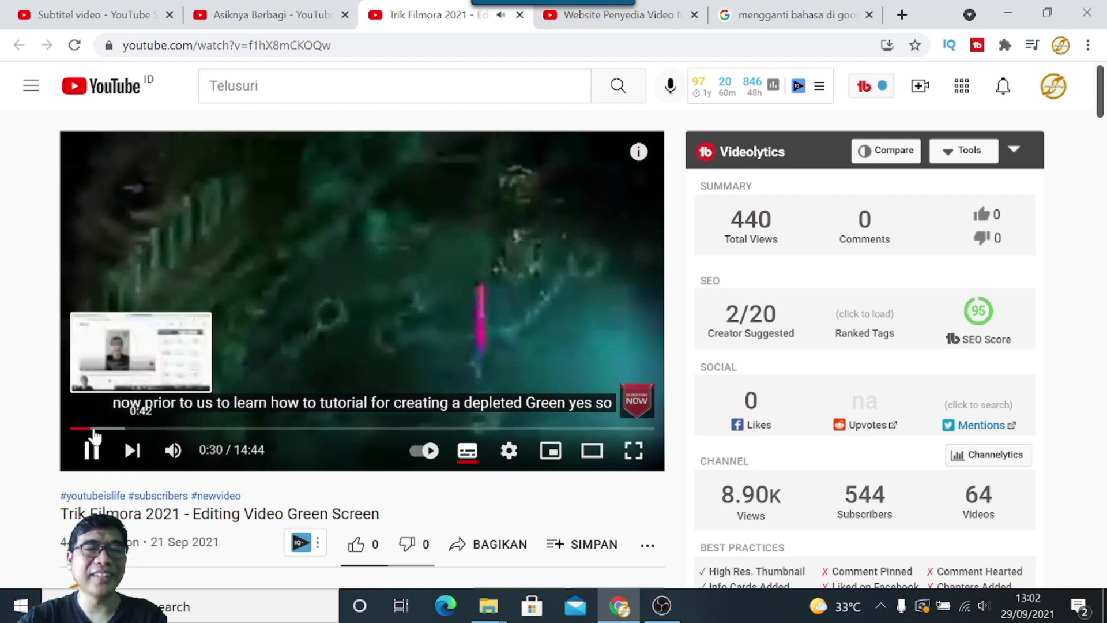
pyautogui.click(70, 428)
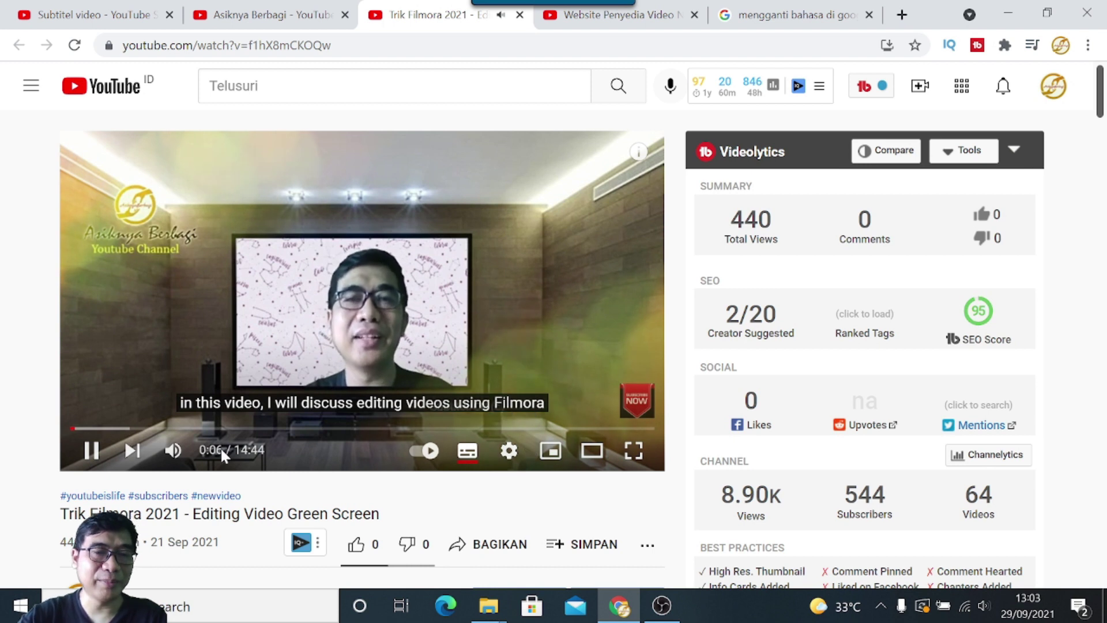
pyautogui.click(91, 450)
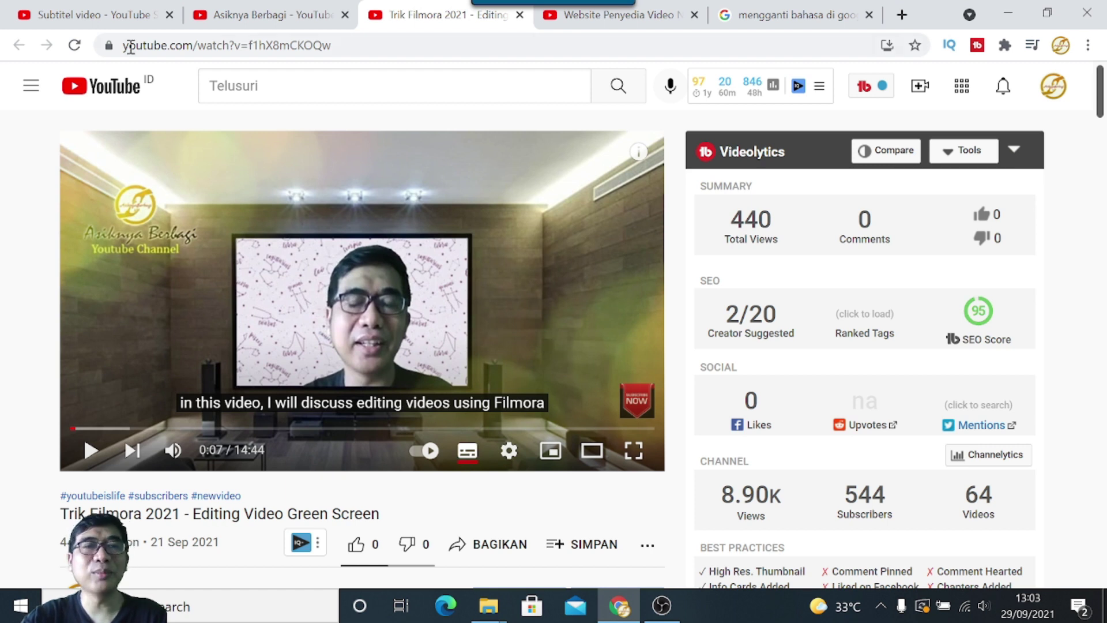
# Compare the publication status of the Inggris and Indonesia subtitles in YouTube Studio with the subtitles on the video's watch page
pyautogui.click(104, 17)
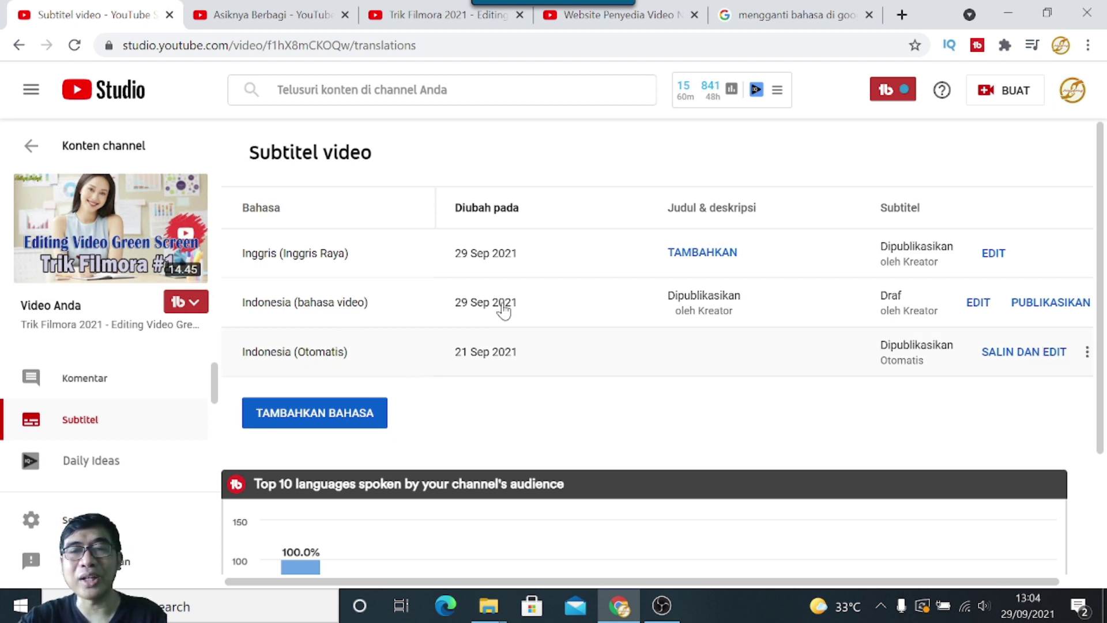
pyautogui.click(407, 17)
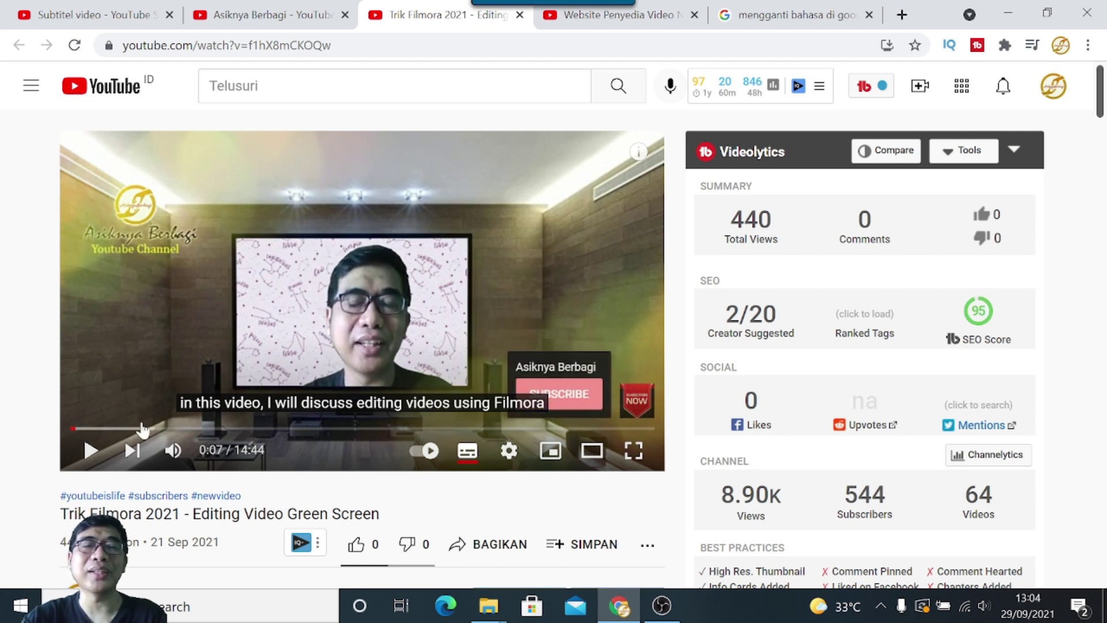
pyautogui.click(105, 24)
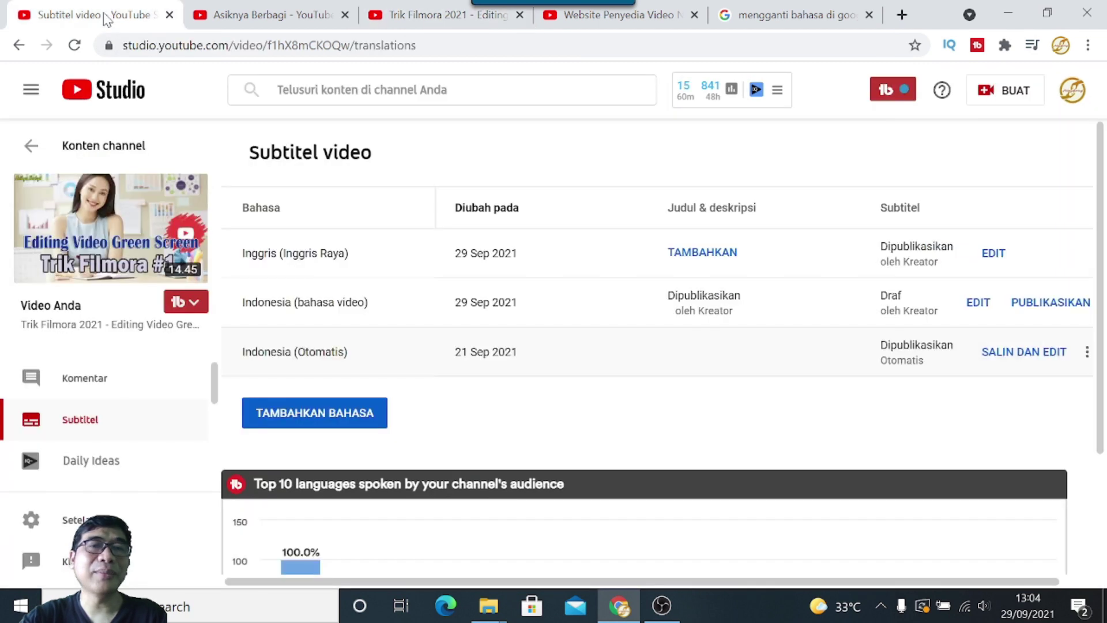
pyautogui.click(417, 16)
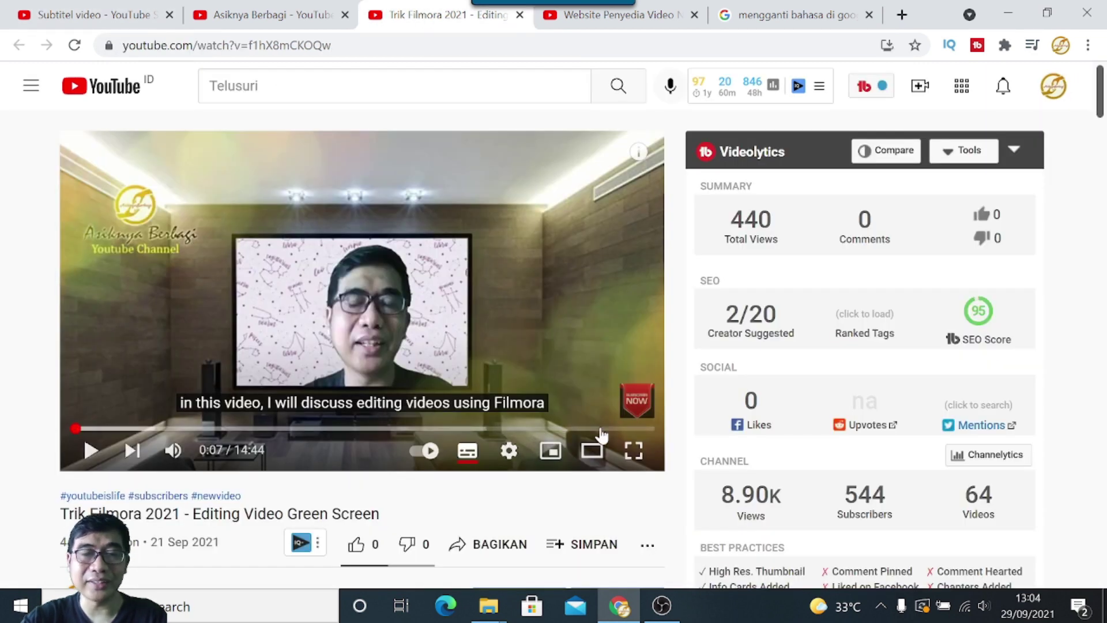
pyautogui.click(115, 16)
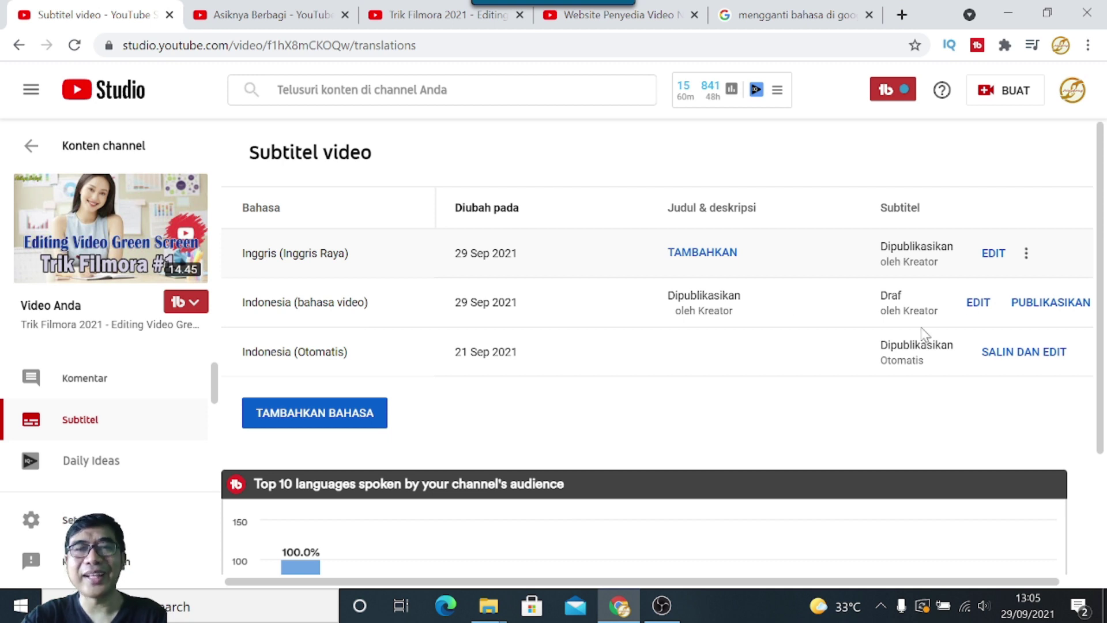
# Play the video on to about 0:12 on its watch page to check the English subtitles, and review YouTube Studio's subtitle list
pyautogui.click(431, 18)
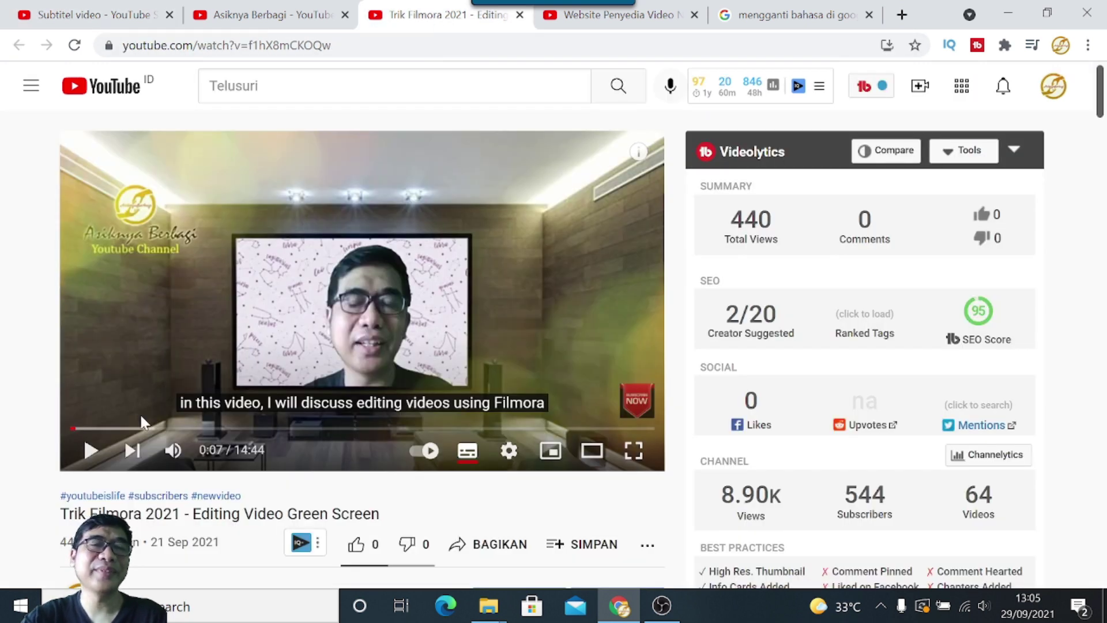
pyautogui.click(90, 451)
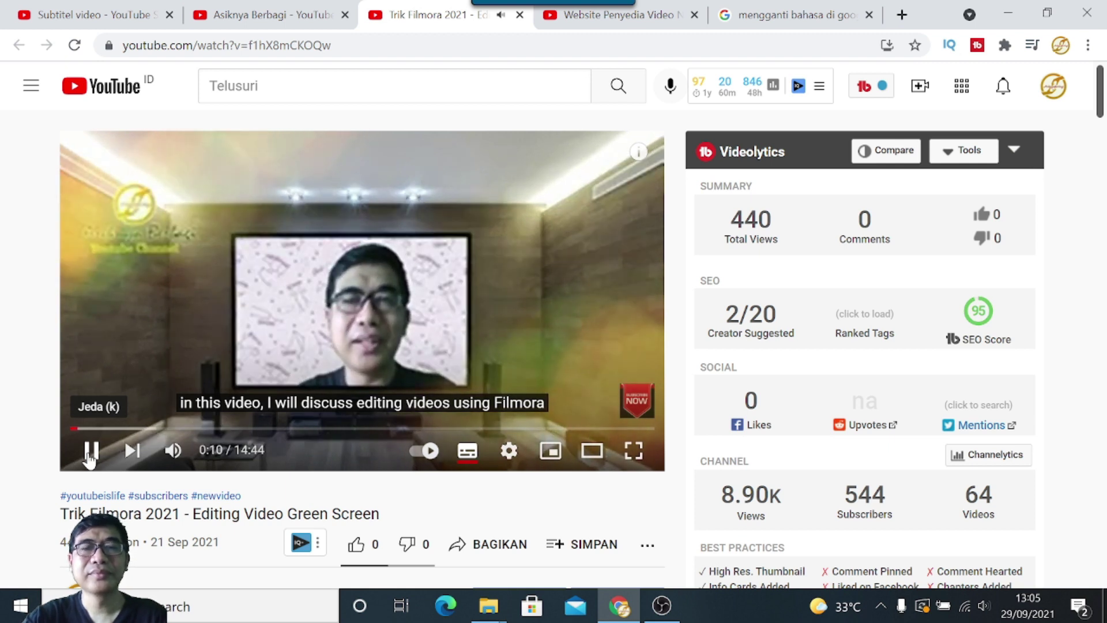
pyautogui.click(91, 452)
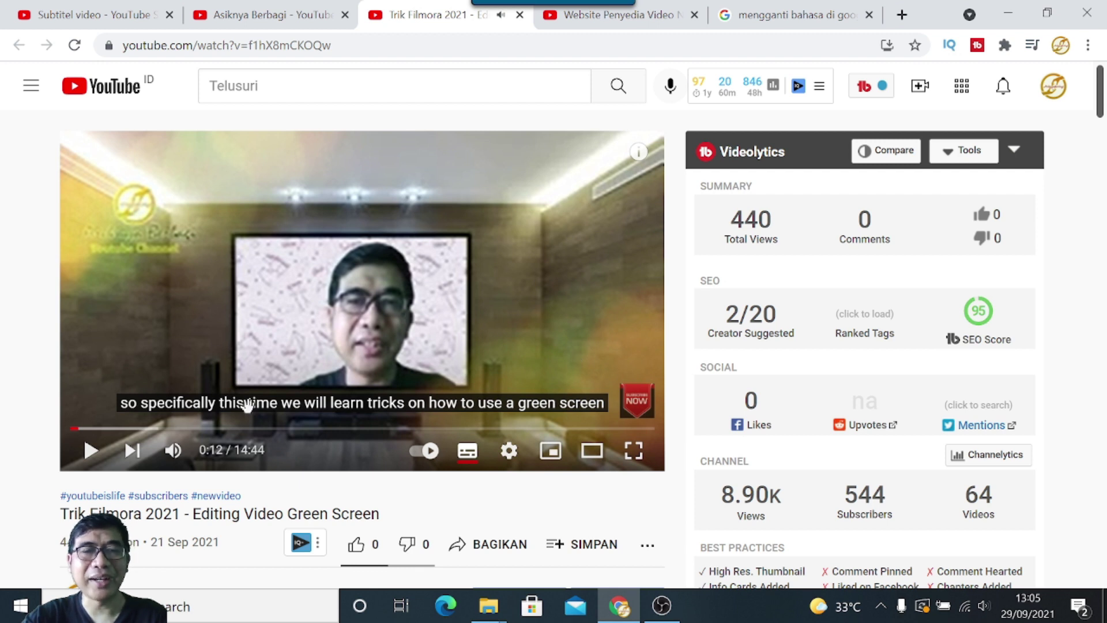
pyautogui.moveTo(638, 413)
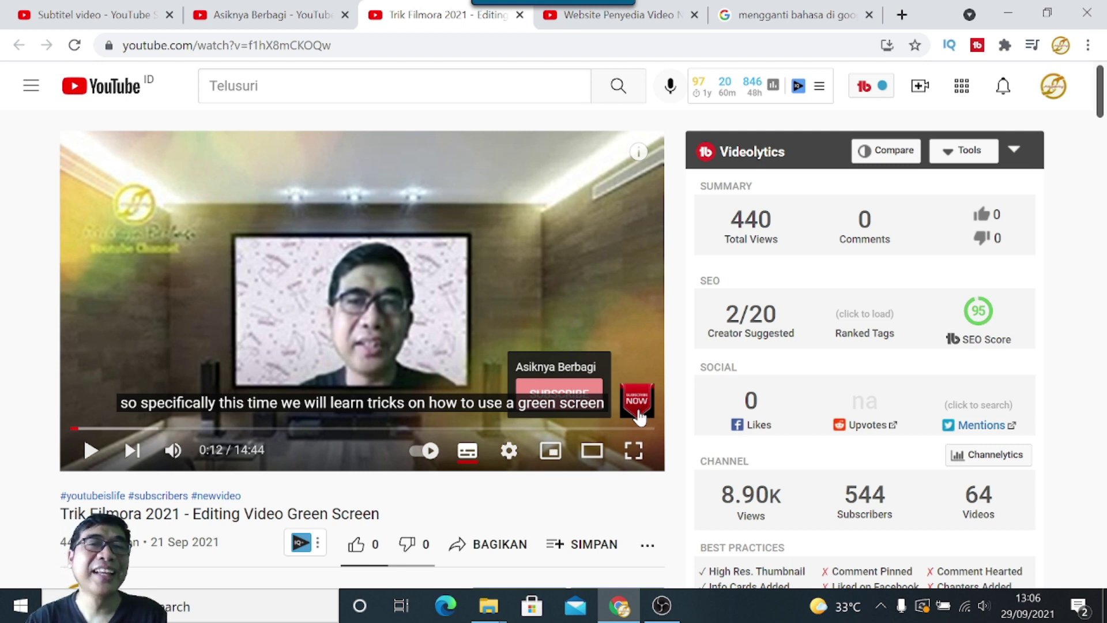
pyautogui.click(75, 14)
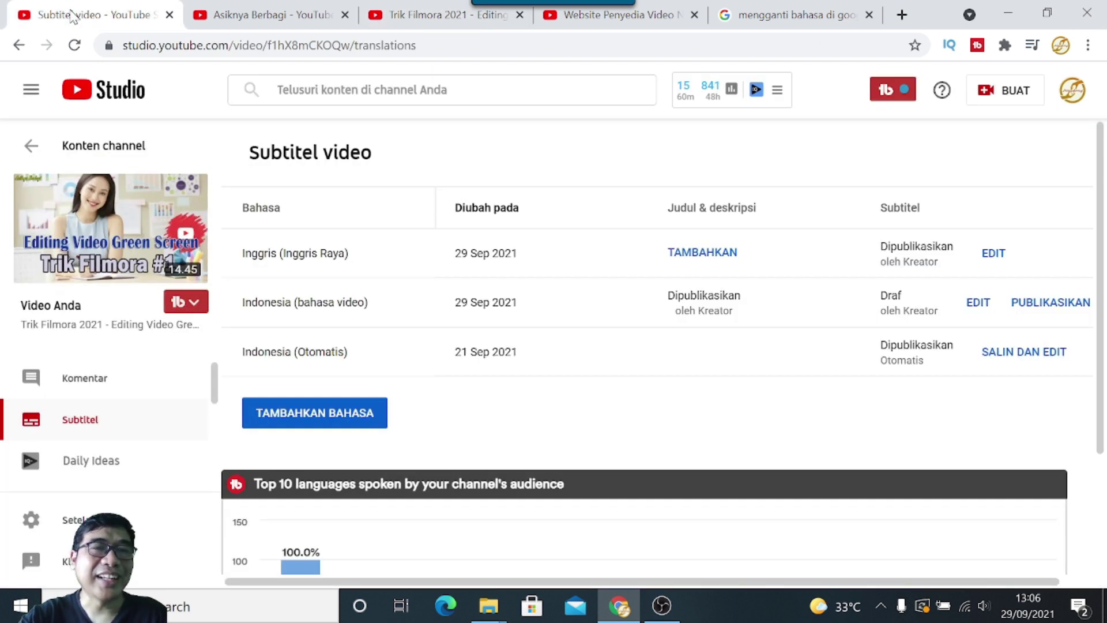
pyautogui.click(435, 18)
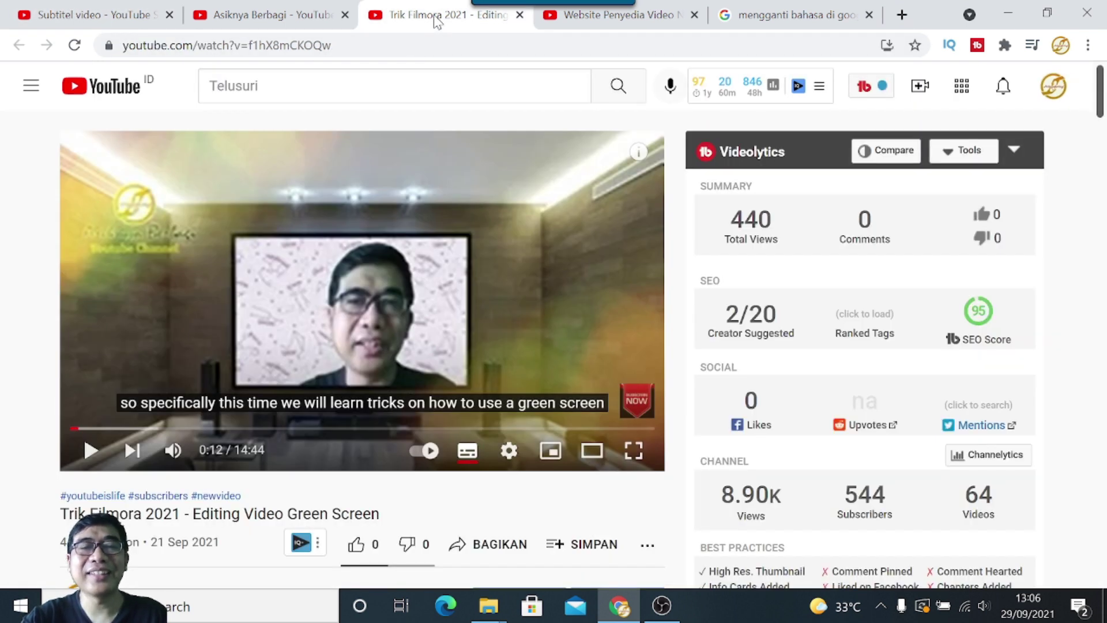